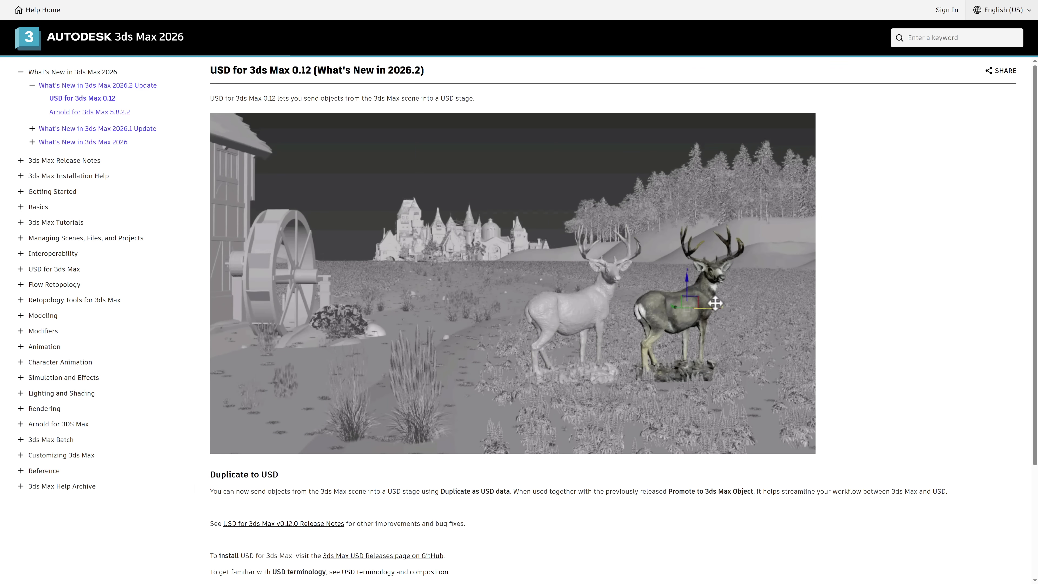
Highlight the USD 0.12 intro sentence, then the Duplicate to USD paragraph further down
drag(226, 98, 467, 136)
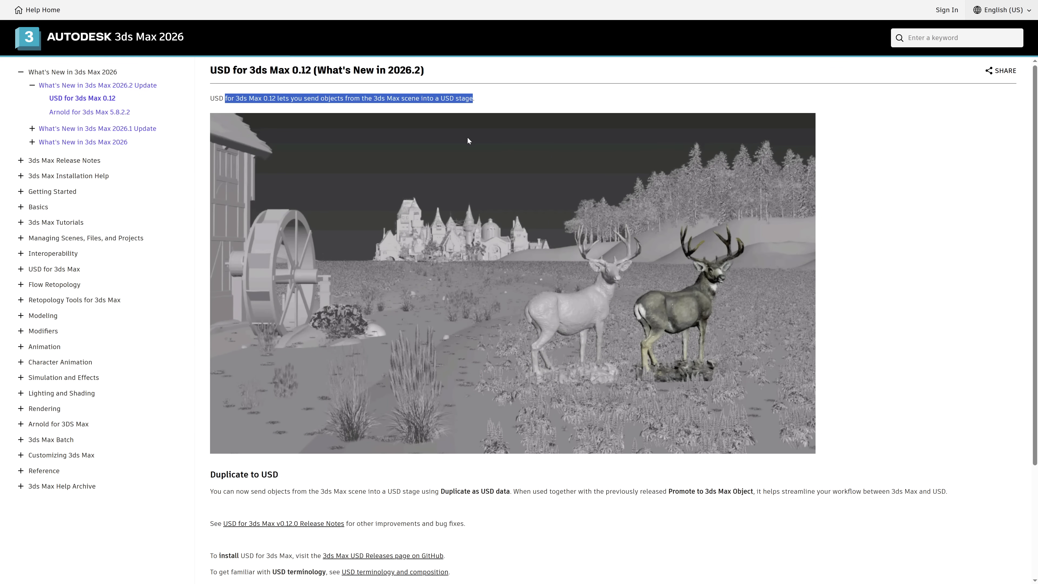
scroll(462, 148, down, 2)
drag(210, 413, 589, 406)
click(589, 406)
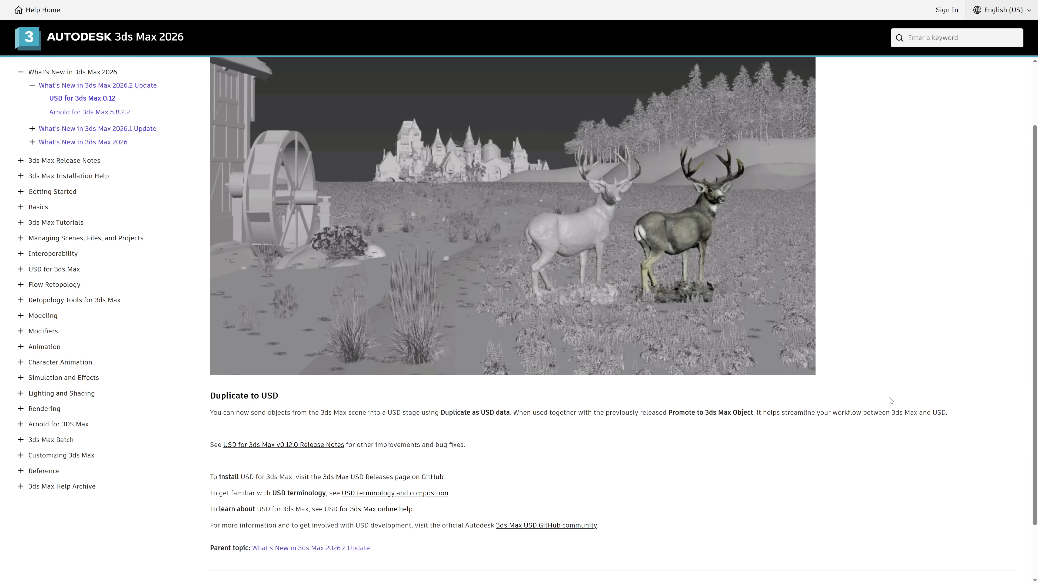
triple_click(965, 409)
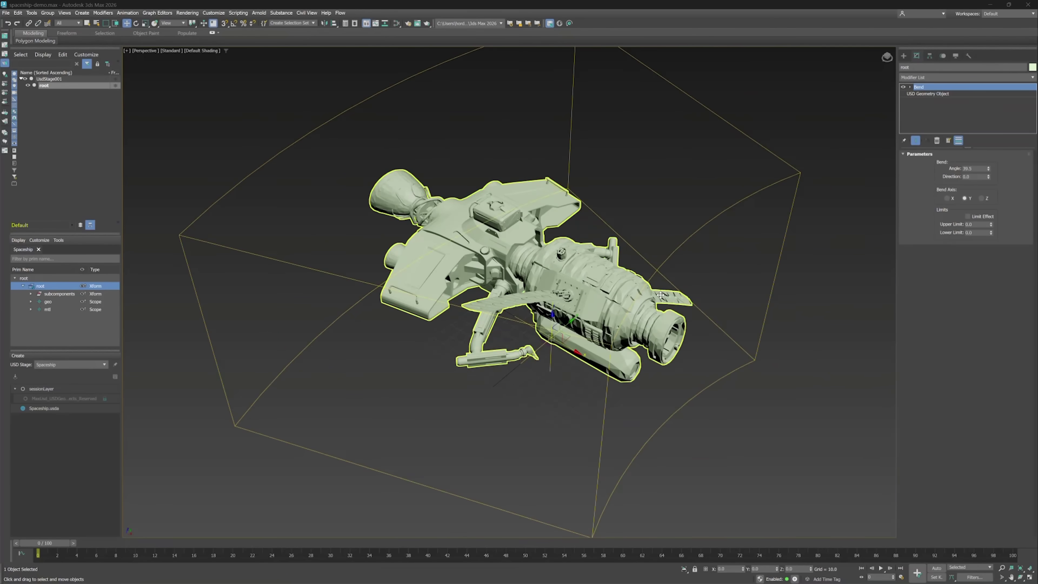
Add a Push modifier above Bend, inspect the USD Geometry Object and select the spaceship
click(964, 77)
click(949, 120)
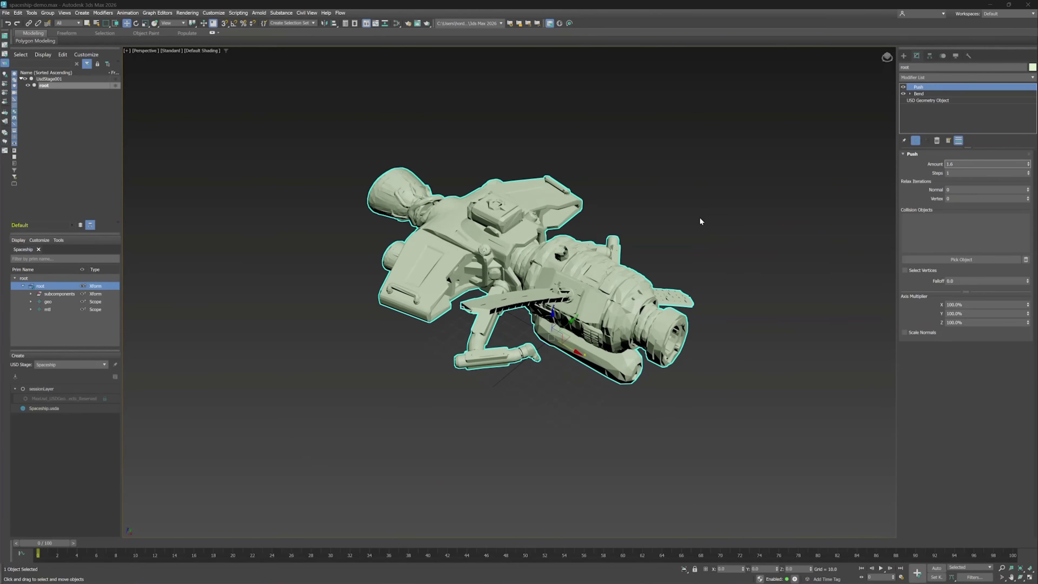
click(929, 100)
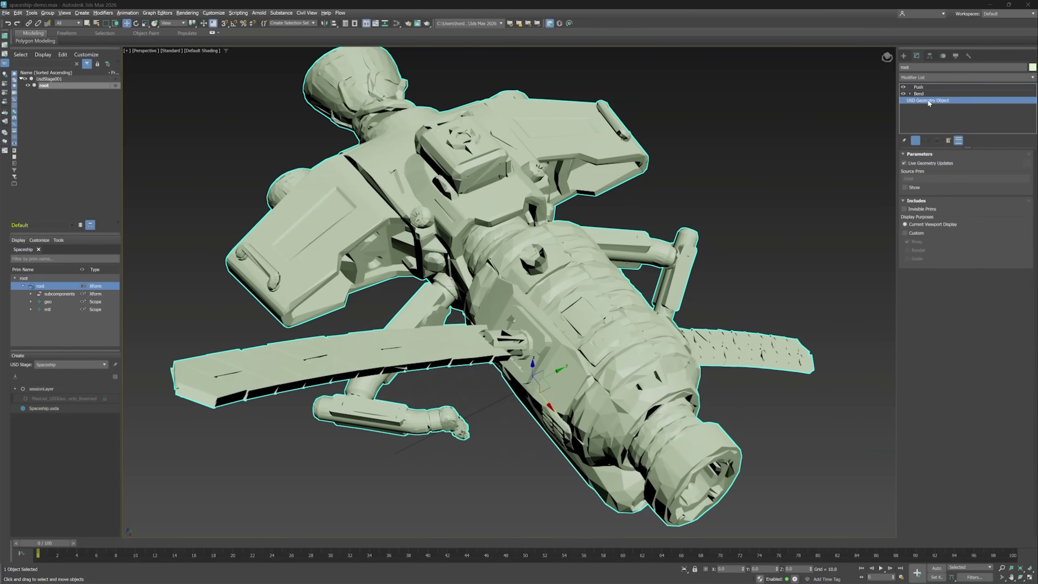
right_click(65, 286)
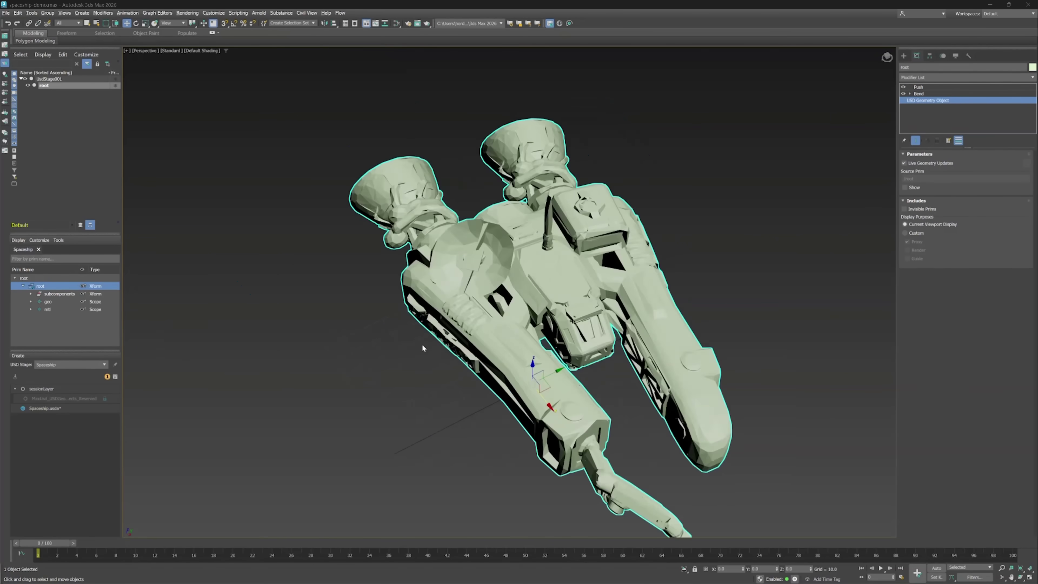
key(Escape)
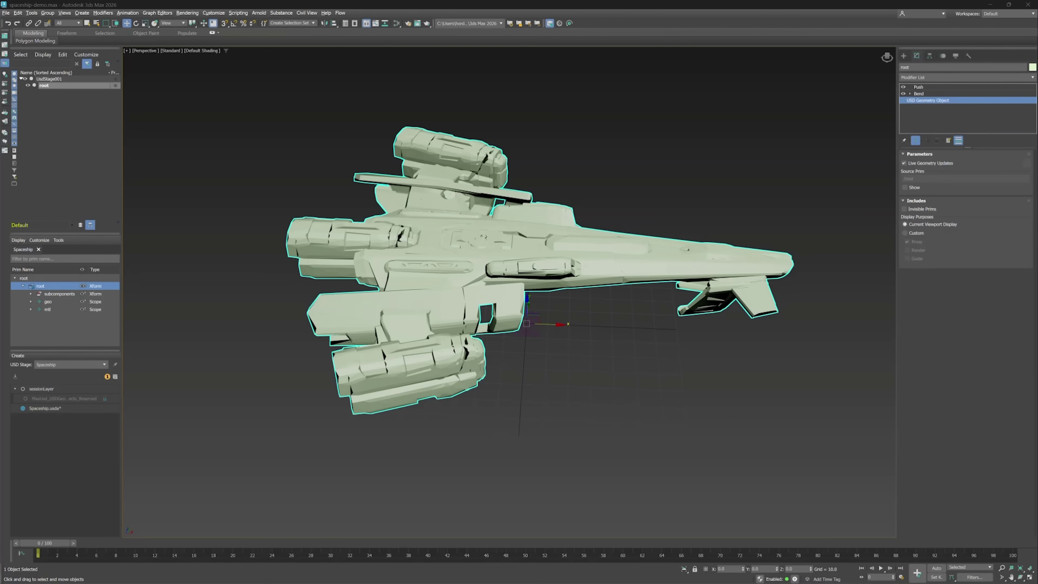
click(83, 88)
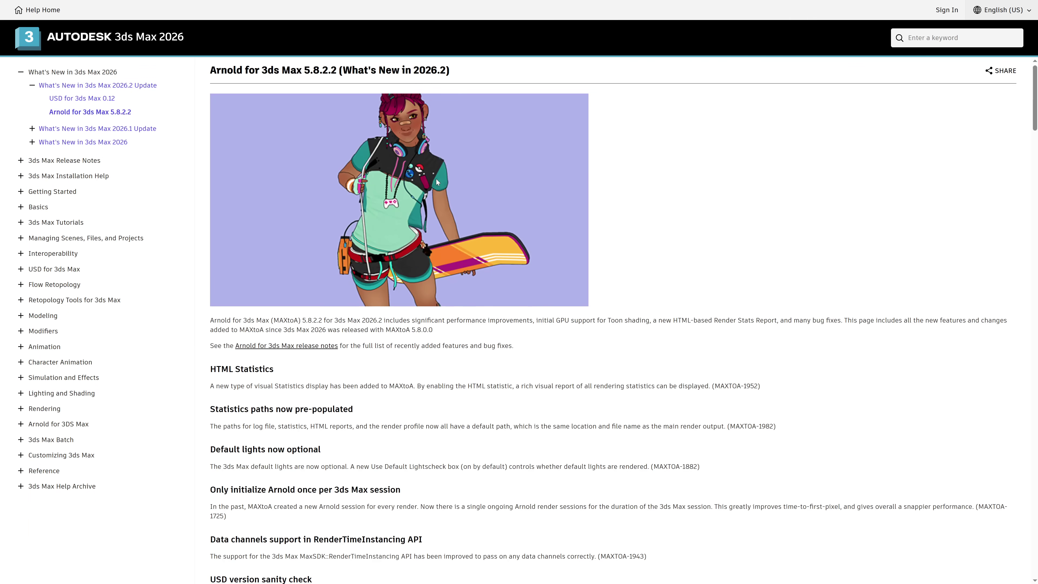
Scroll the Arnold 5.8.2.2 notes past the highlighted Render stats report to Performance enhancements
scroll(437, 180, down, 2)
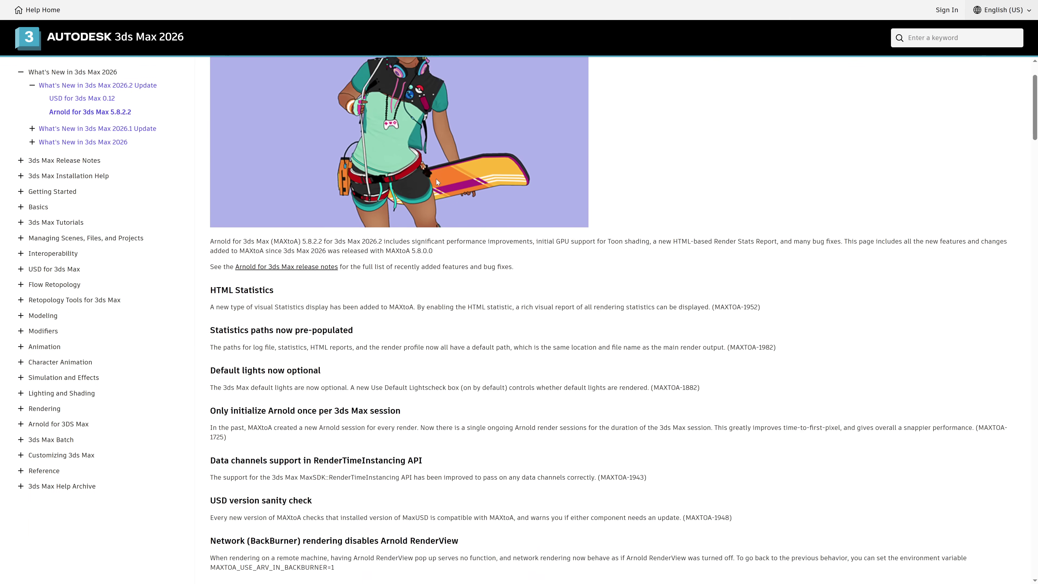
scroll(437, 179, down, 8)
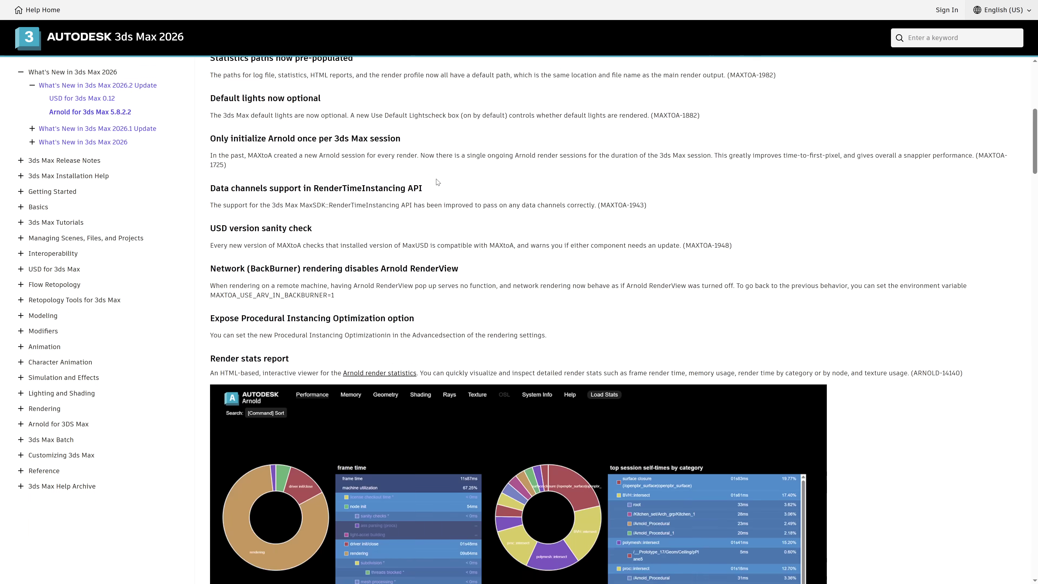
scroll(416, 196, down, 4)
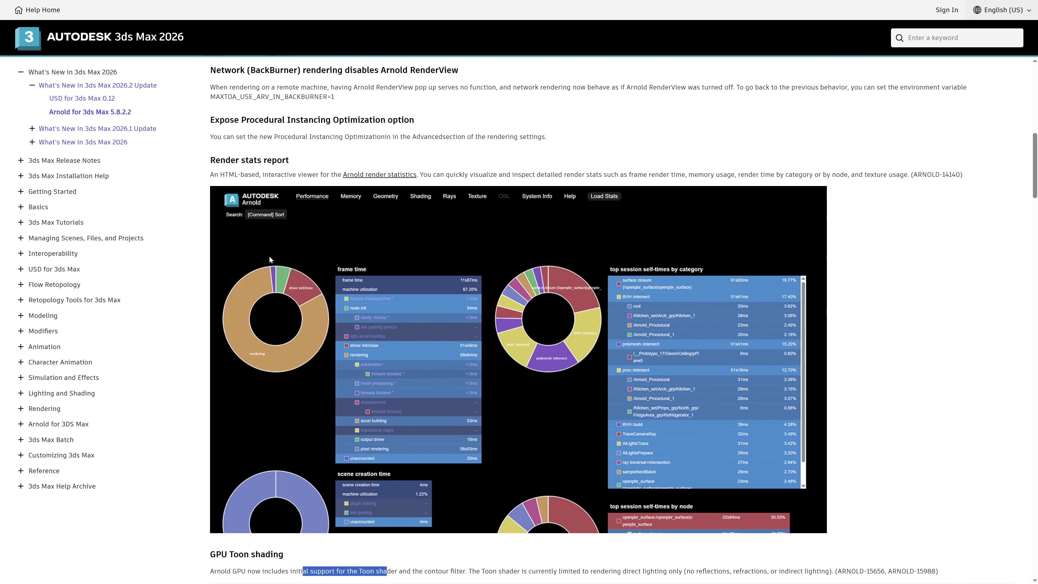
drag(241, 174, 996, 173)
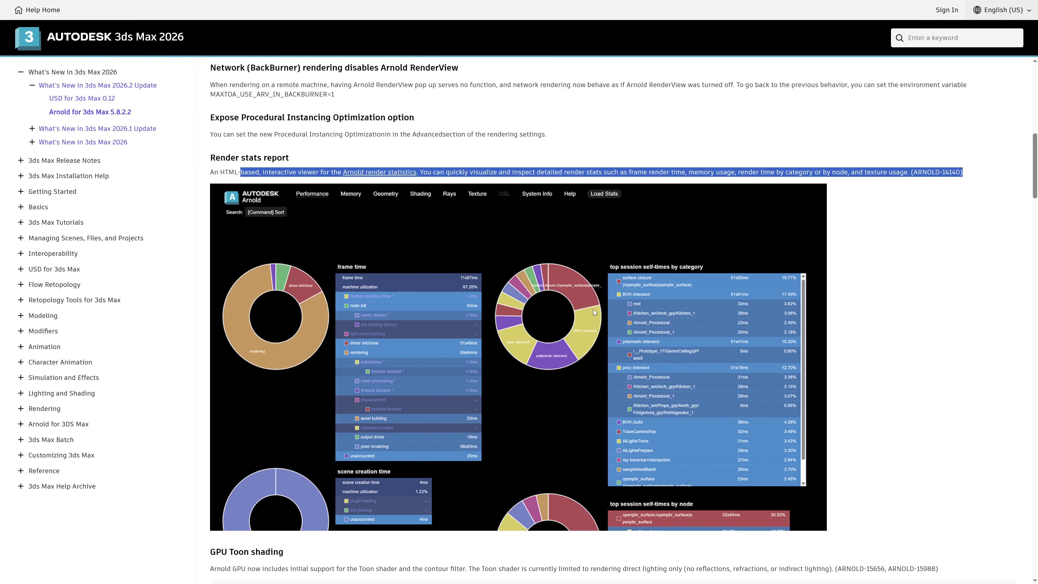
scroll(623, 333, down, 10)
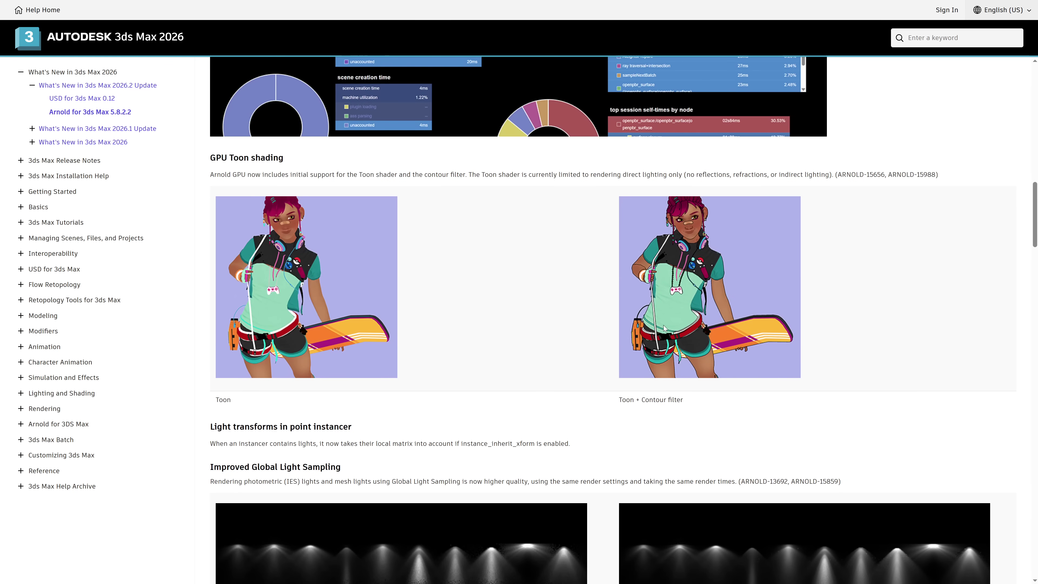
scroll(663, 326, down, 8)
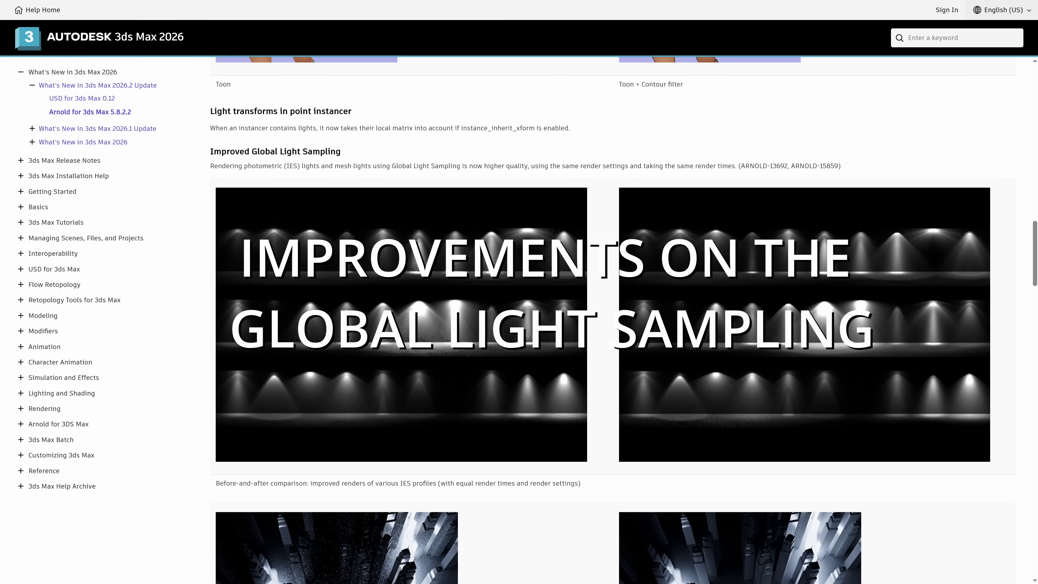
scroll(679, 278, down, 8)
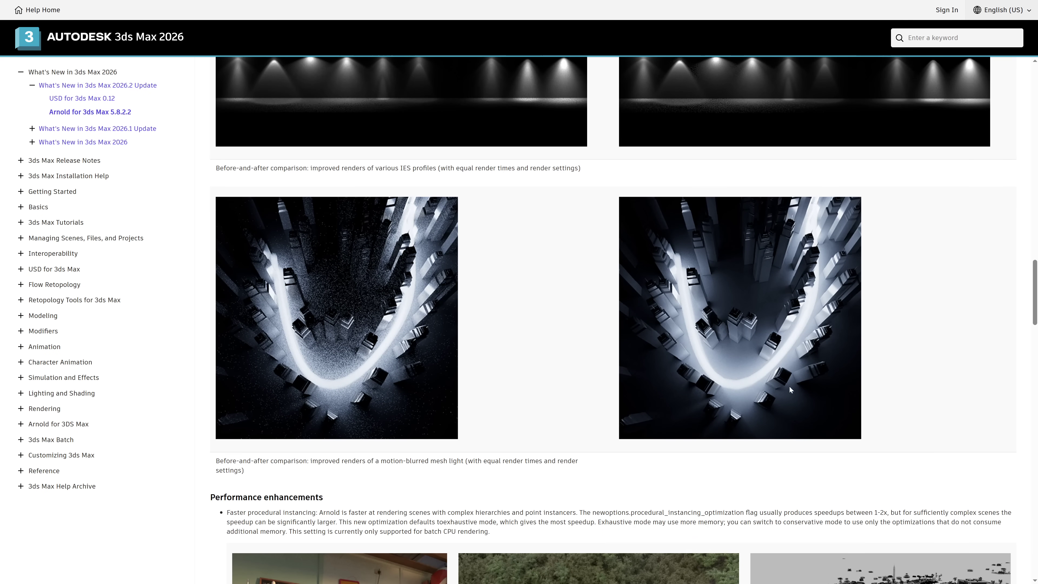
scroll(758, 318, down, 10)
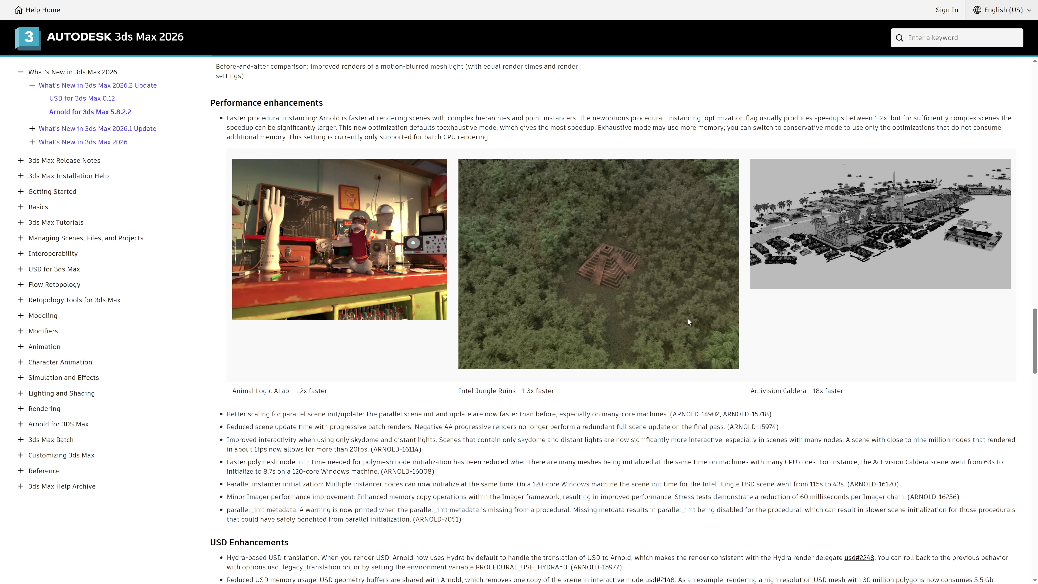
scroll(686, 319, down, 5)
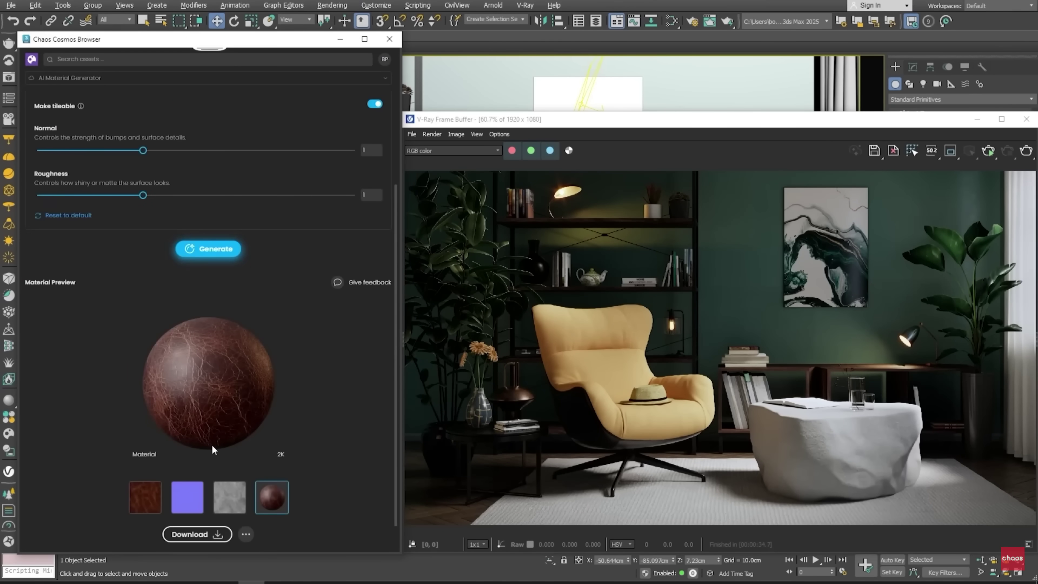
Download the generated leather material, then set the moon Size multiplier to 5 and Phase to 120
click(198, 532)
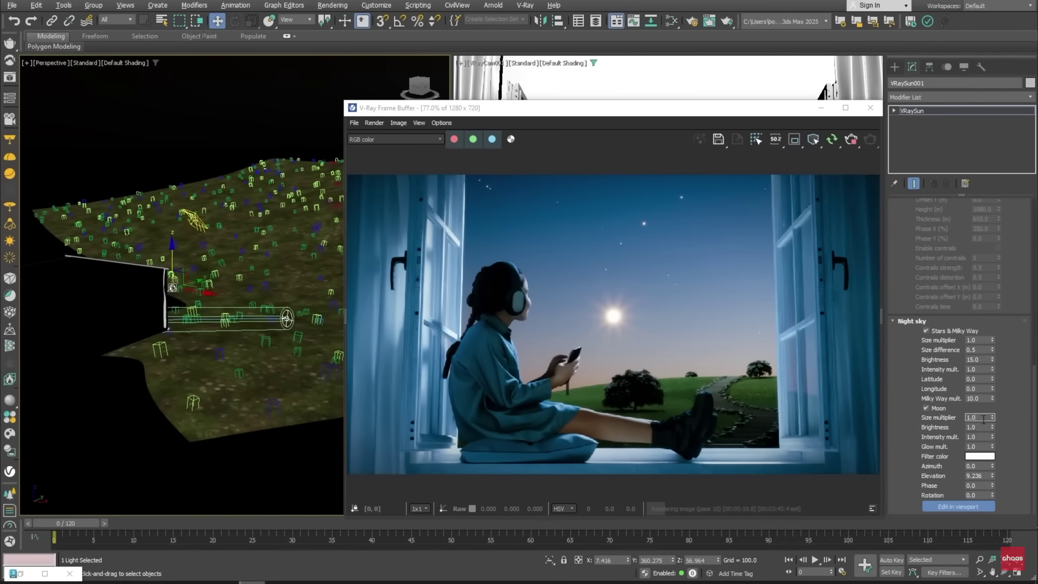
double_click(983, 418)
text(5)
key(Return)
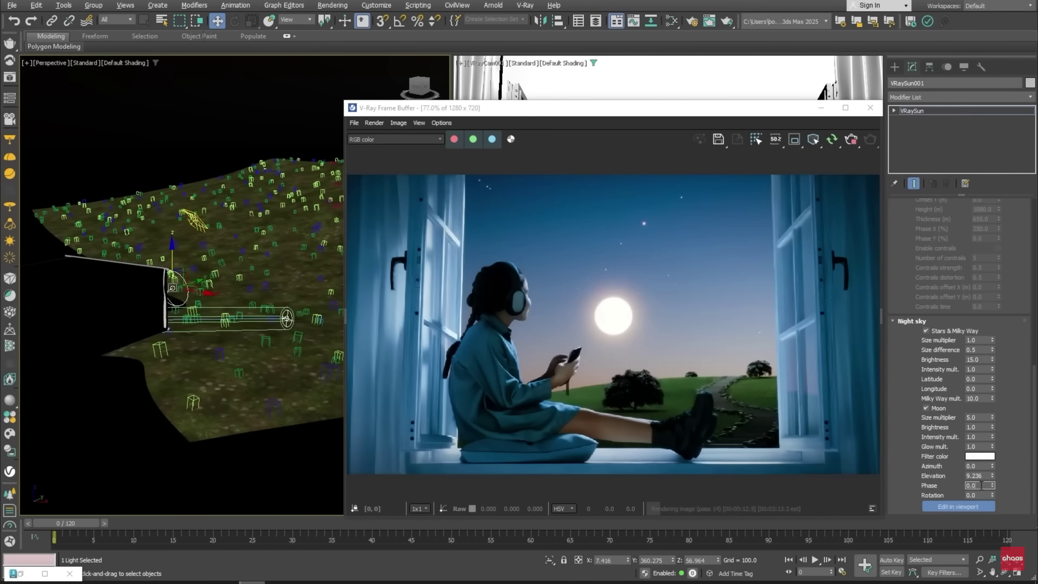
text(120)
key(Return)
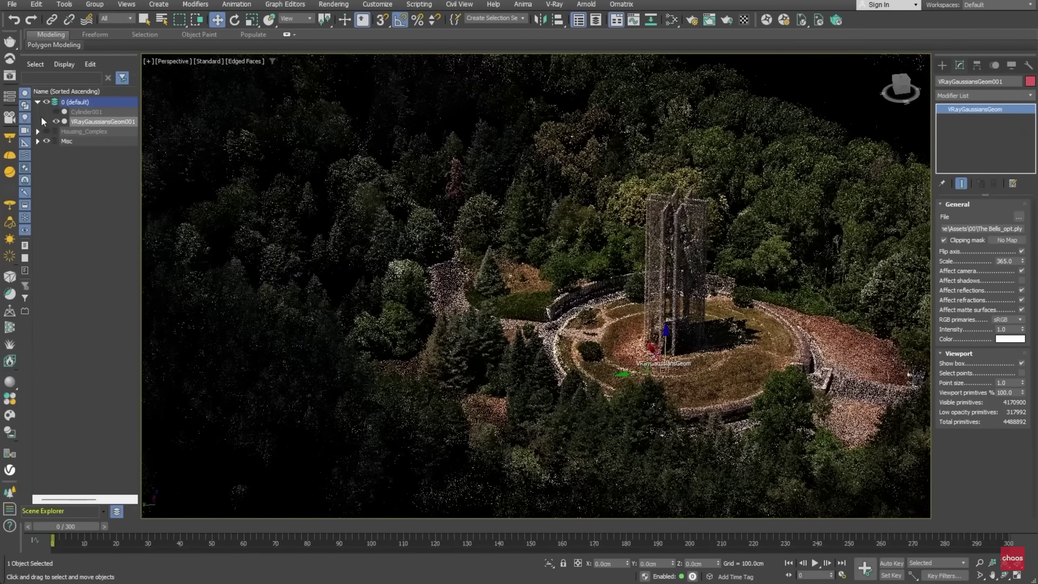
Unhide Cylinder001 and start an interactive render, orbiting around the scanned tower site
click(55, 112)
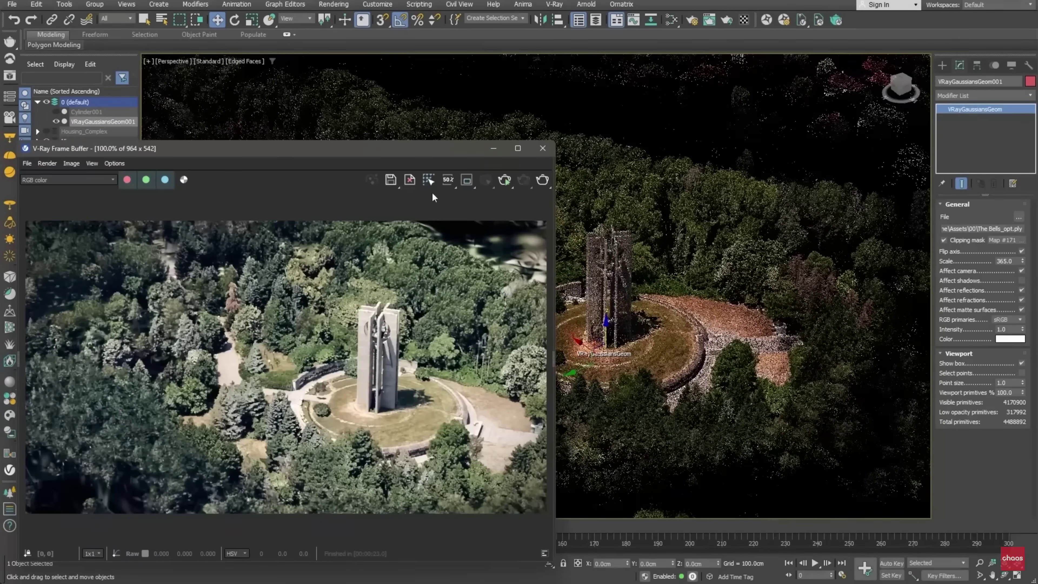
click(505, 180)
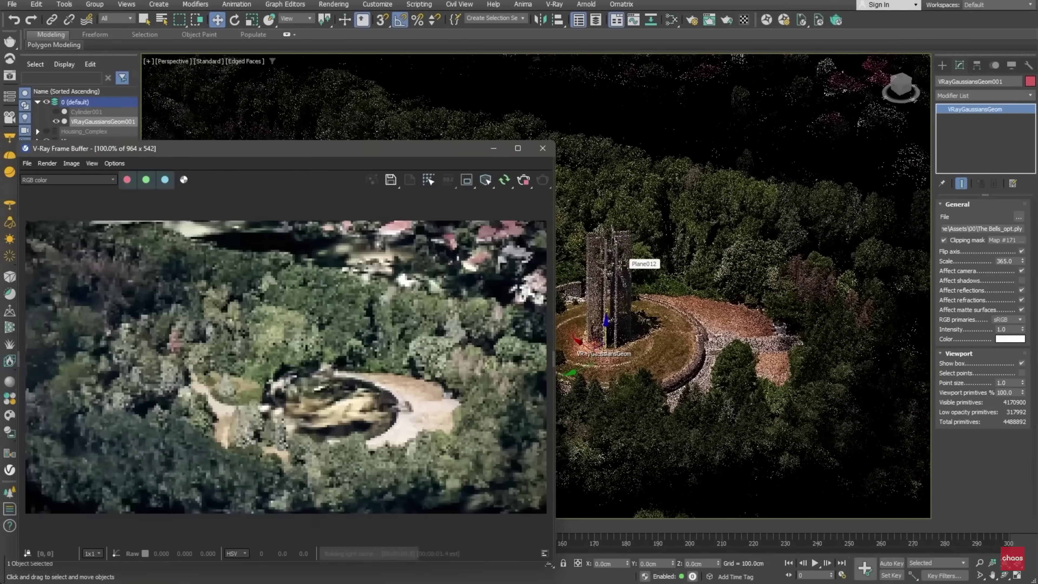
alt+middle_drag(629, 317, 665, 347)
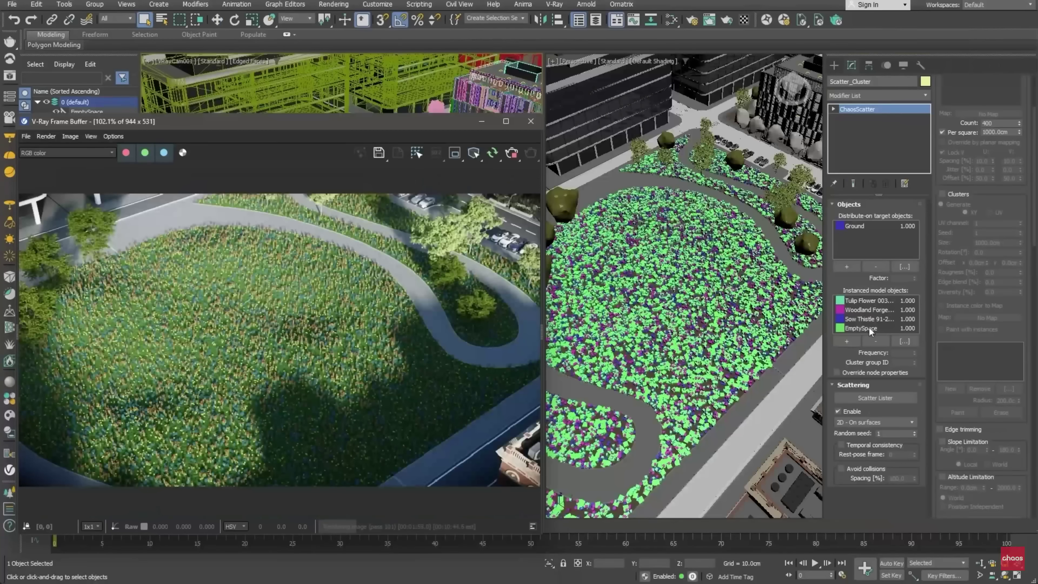
Turn on flower clustering, adjust cluster size, and instance the pattern bitmap as the cluster map
click(942, 194)
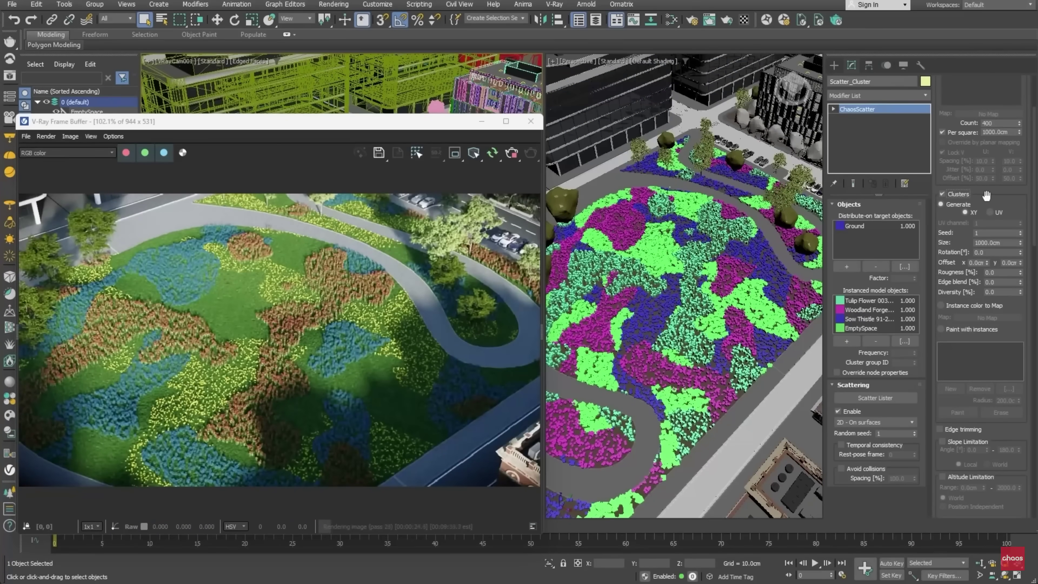
mouse_move(1022, 241)
mouse_down()
mouse_move(1022, 275)
mouse_move(1022, 241)
mouse_move(1022, 260)
mouse_up()
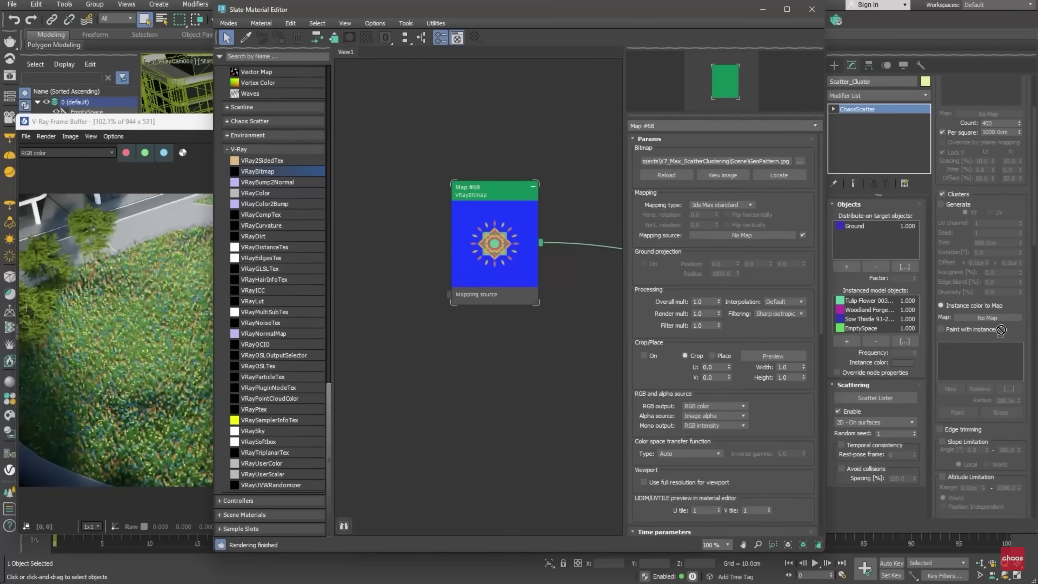
drag(539, 241, 987, 318)
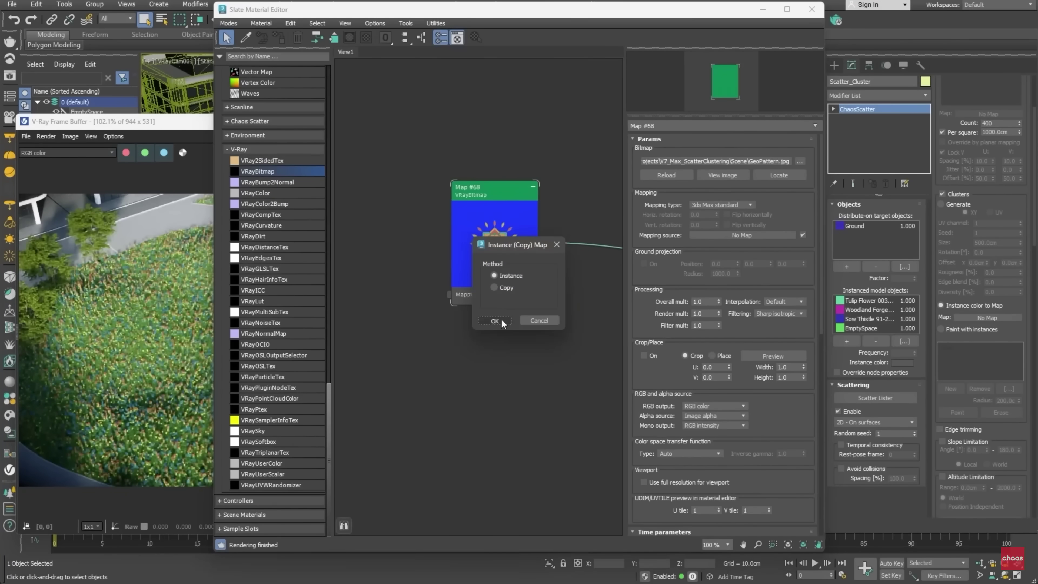
click(494, 320)
click(762, 13)
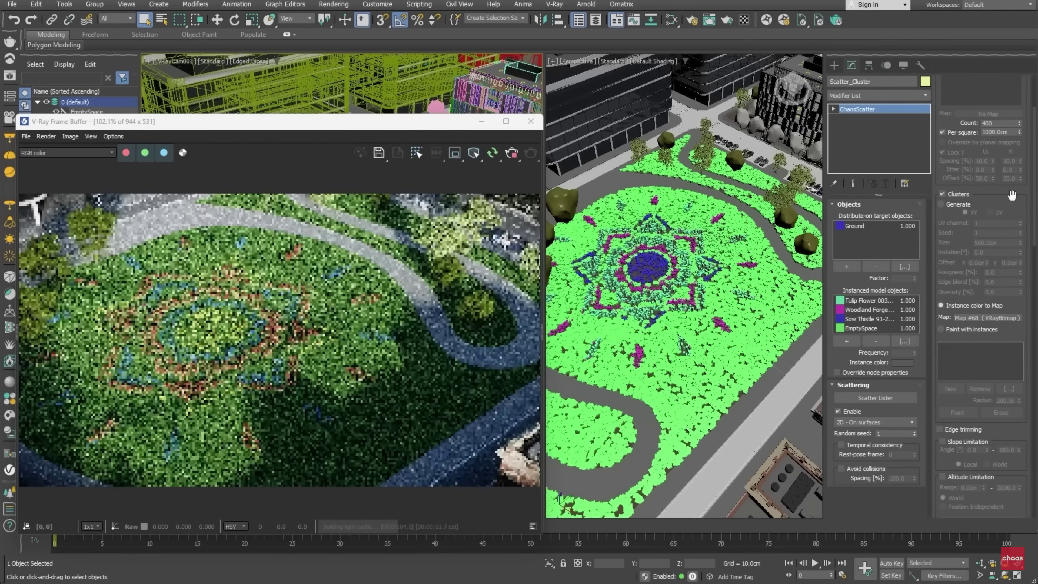
Paint flower clusters onto the lawn with instances and add a second painting layer
click(941, 330)
click(958, 412)
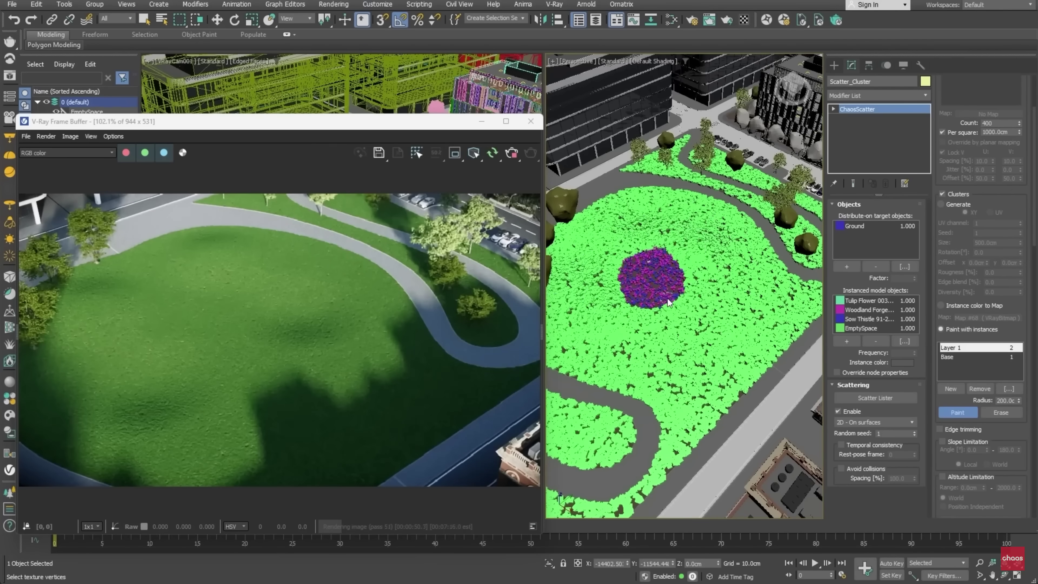
click(703, 227)
click(626, 223)
click(577, 283)
click(613, 340)
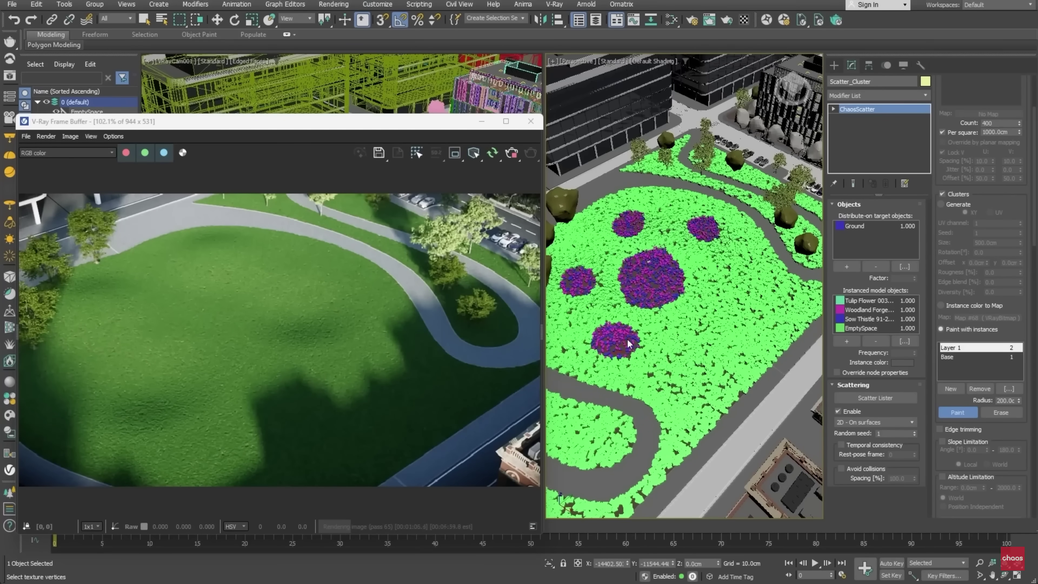
click(958, 412)
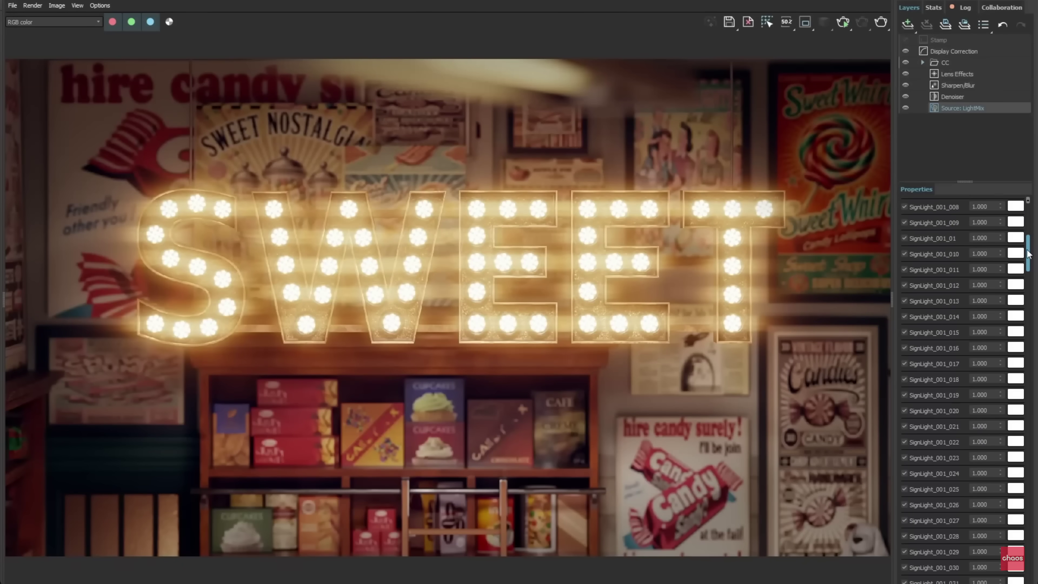
Scroll the V-Ray 7 page down to the Scatter Clustering and Better workflows cards
drag(1029, 286, 1011, 566)
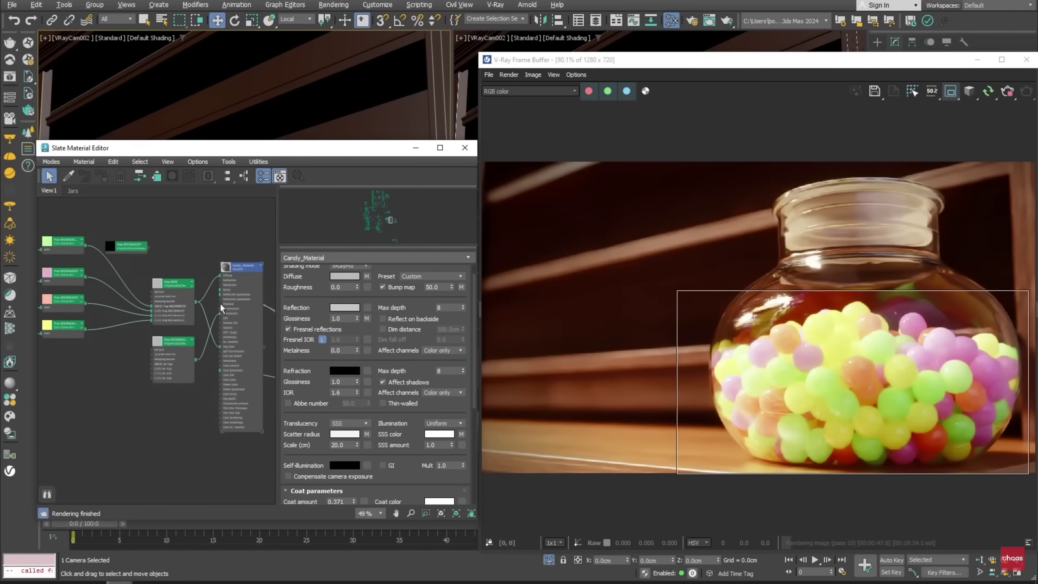
Wire the VRayUVWRandomizer into the Mapping source as an instance and open its settings
click(465, 148)
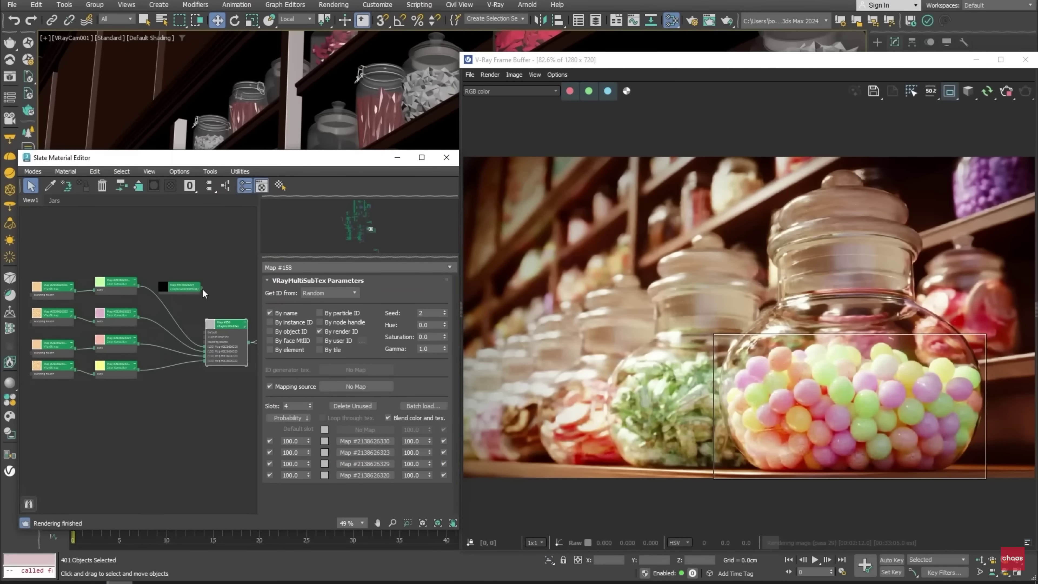
drag(203, 294, 349, 389)
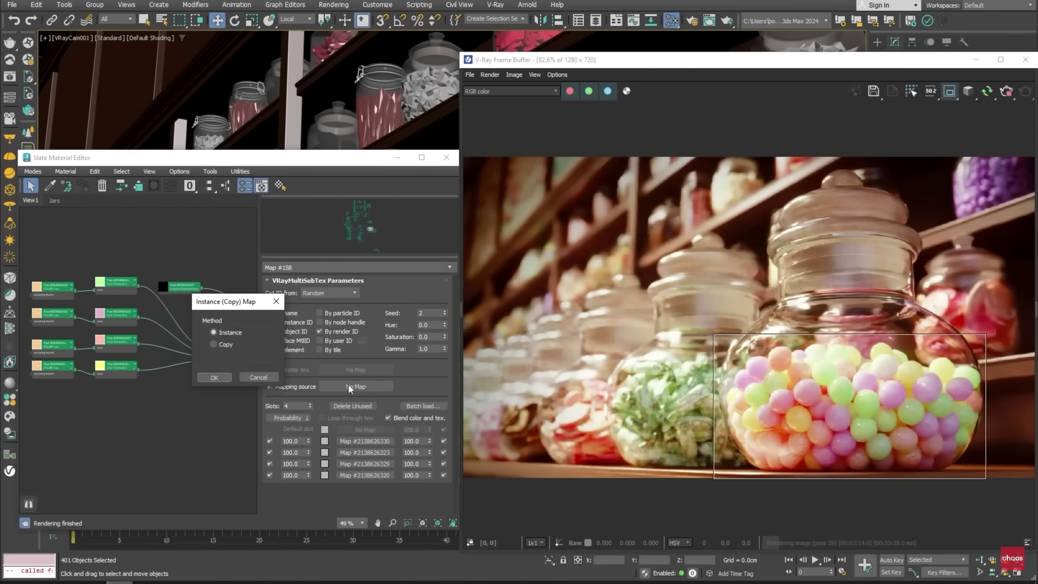
click(208, 379)
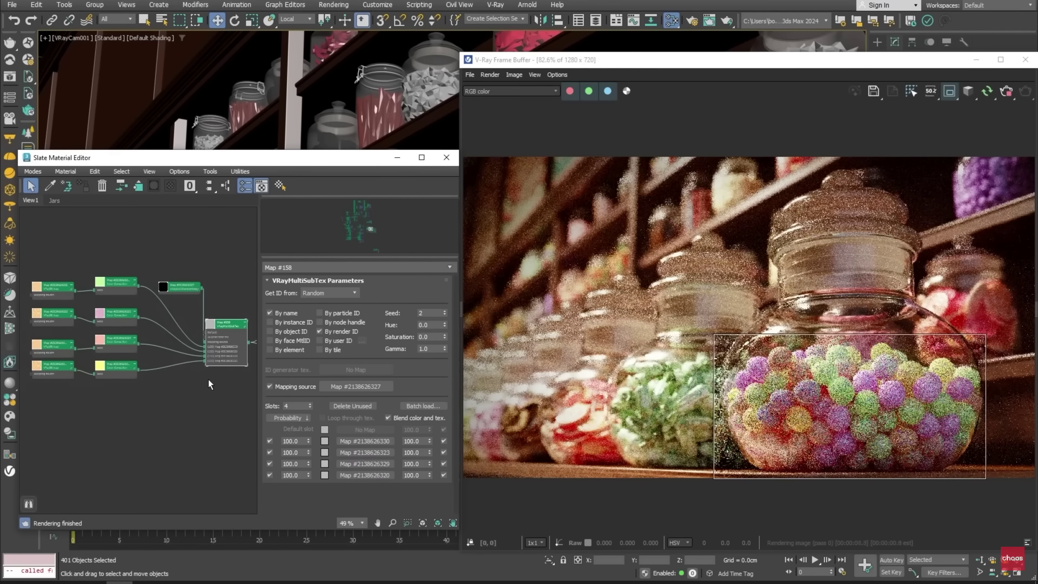
double_click(179, 287)
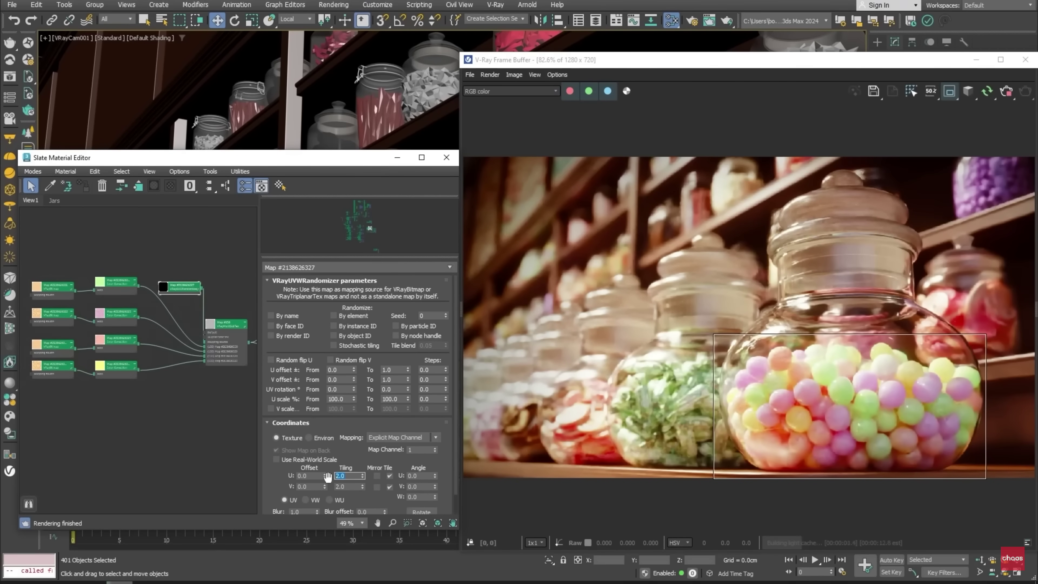
Set the Probability of VRayMultiSubTex slots 1, 3 and 4 to 0
double_click(233, 330)
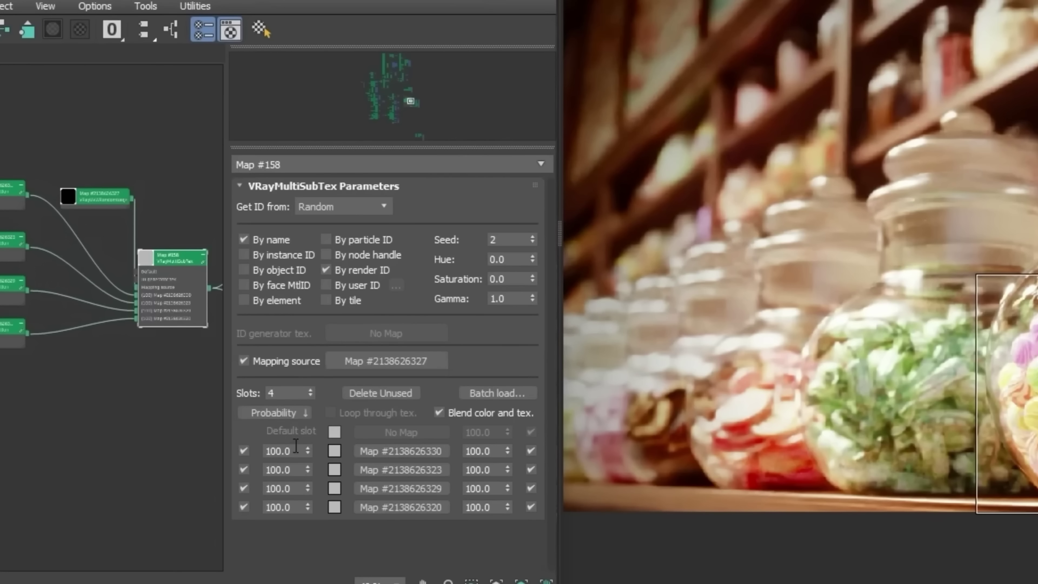
click(303, 451)
text(0)
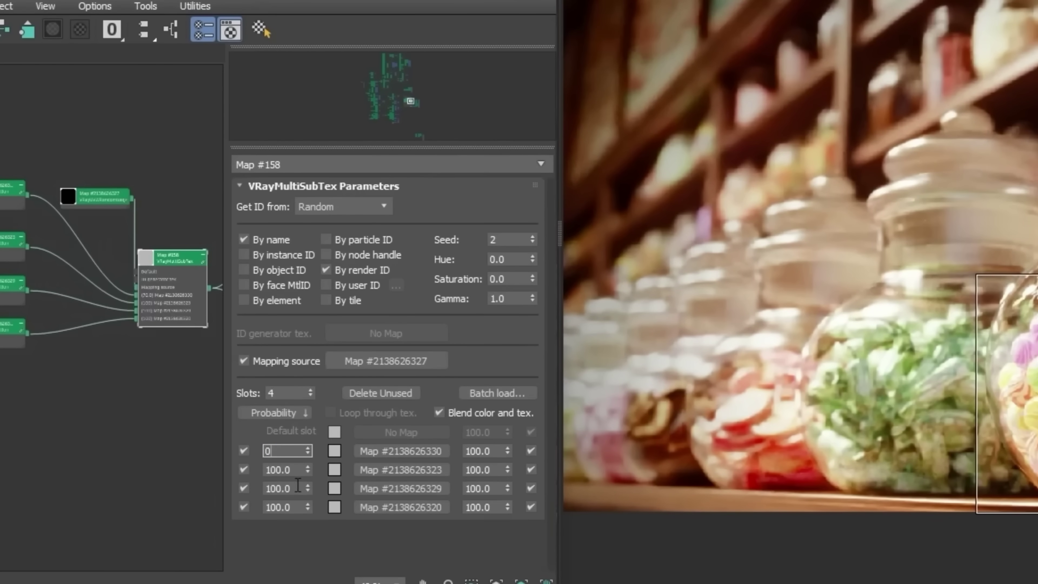
click(298, 487)
text(0)
click(296, 507)
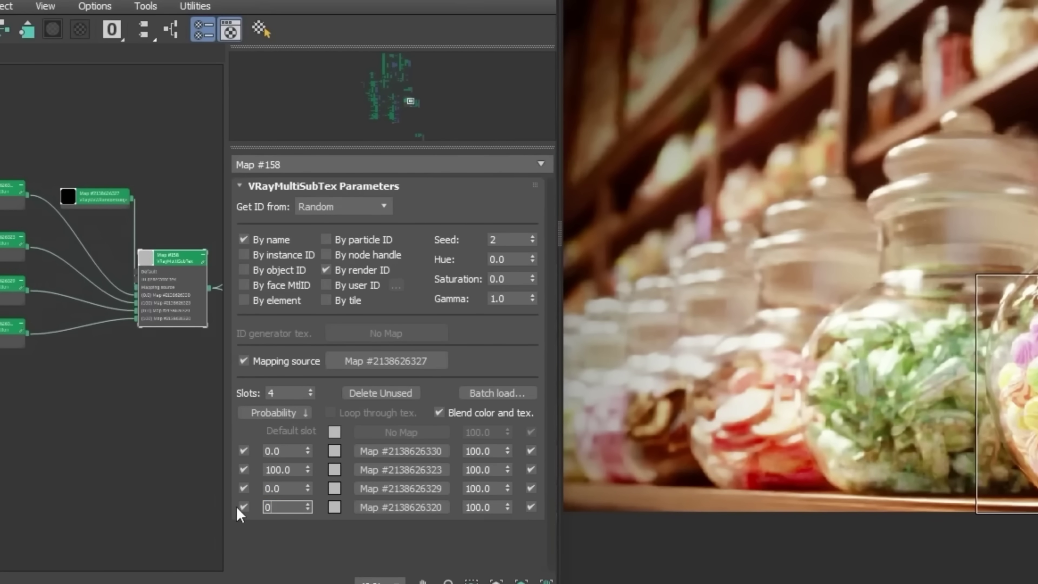
text(0)
key(Return)
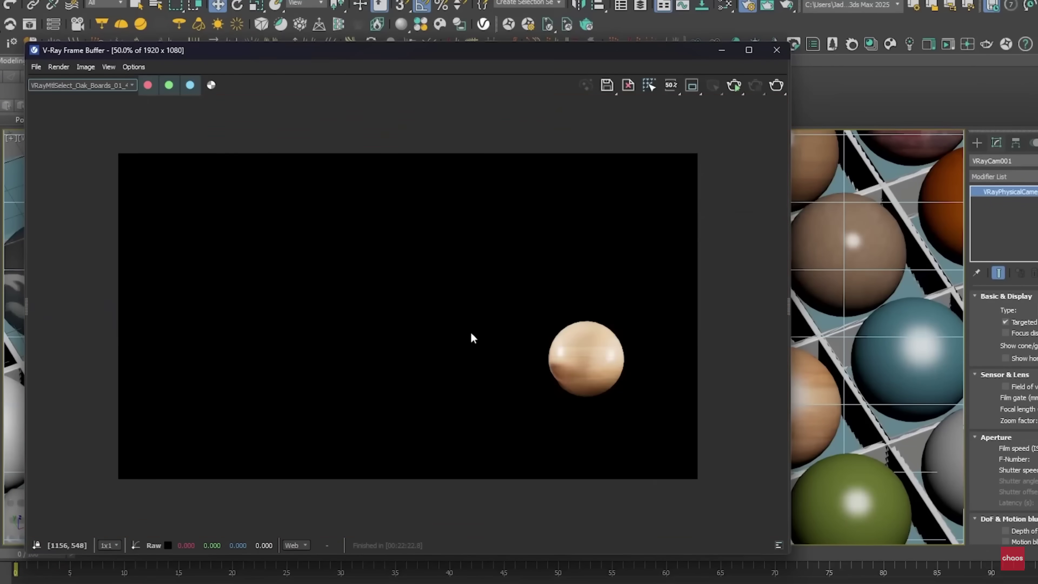
Scroll up through the caustics render settings next to the Diamond_Mtl parameters
scroll(608, 369, up, 2)
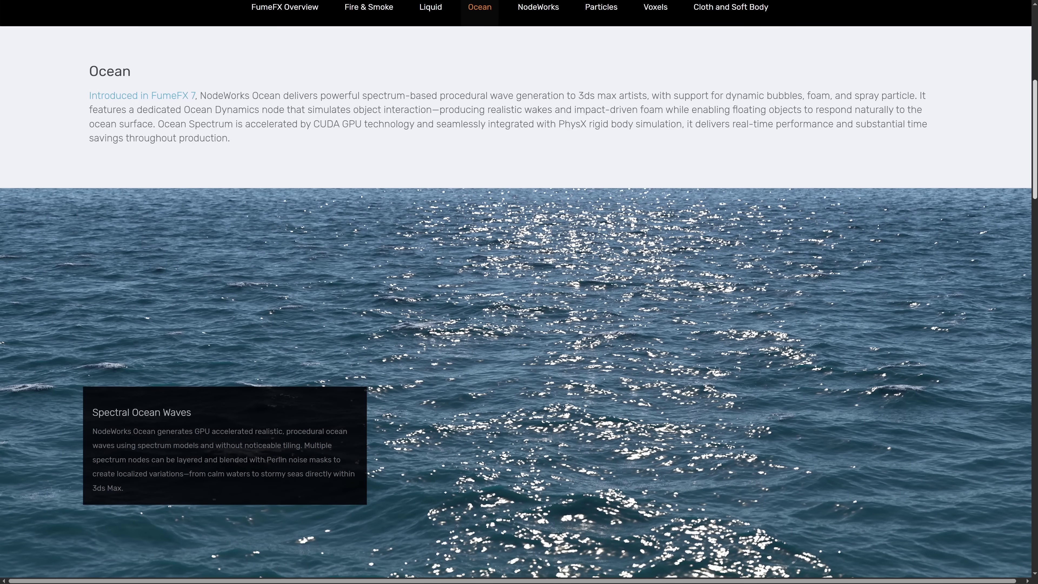
Read the FumeFX Ocean cards, marking Layered Spectrums and Foam, Bubbles and Spray, down to Ocean Dynamics
scroll(1036, 224, down, 10)
scroll(1036, 225, up, 4)
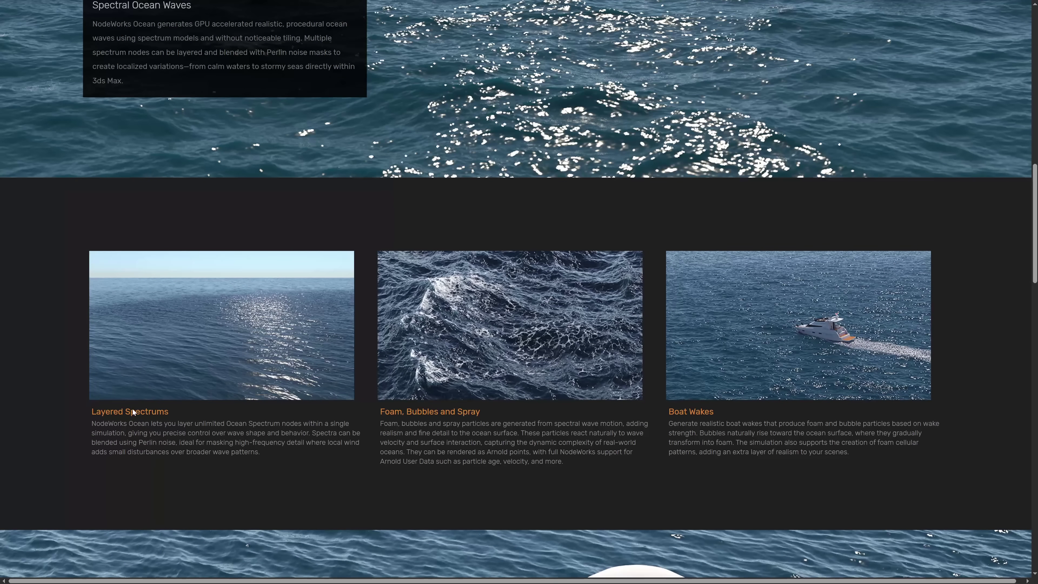
drag(145, 424, 322, 442)
mouse_move(380, 425)
mouse_down()
mouse_move(643, 433)
mouse_move(592, 443)
mouse_move(744, 432)
mouse_up()
drag(841, 432, 948, 445)
scroll(915, 434, down, 10)
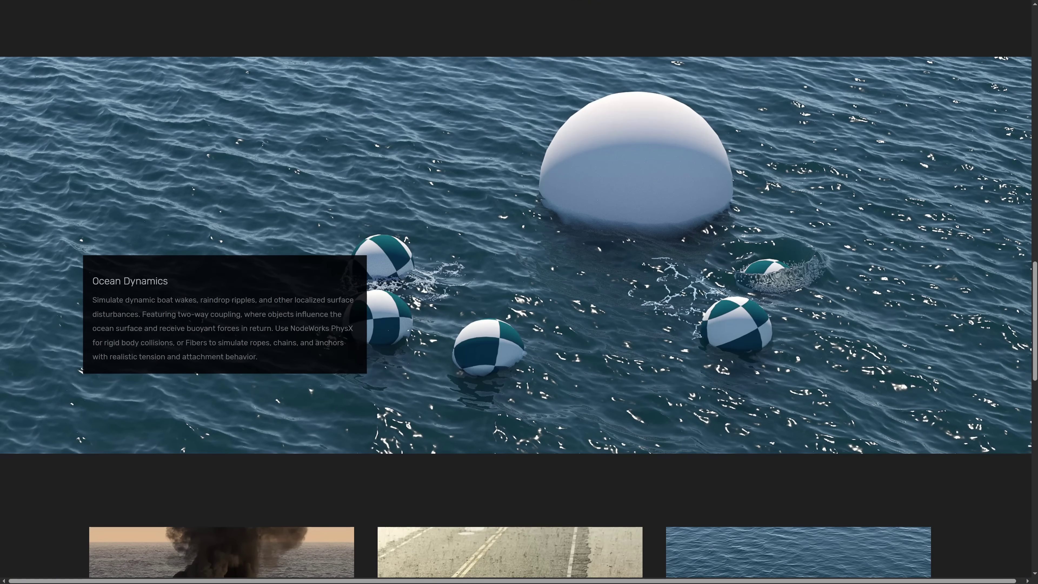
scroll(519, 286, down, 2)
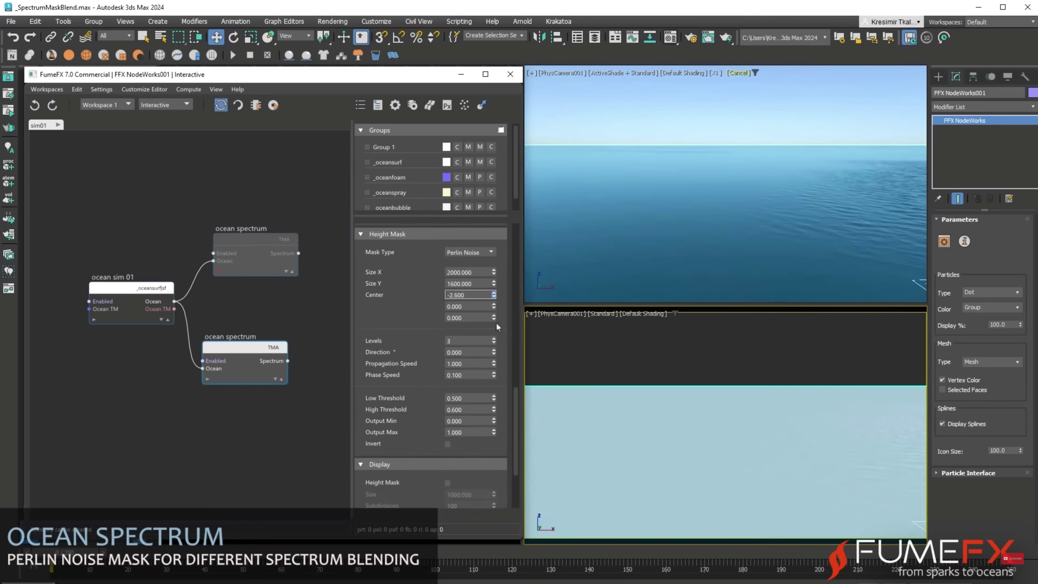
drag(497, 326, 526, 517)
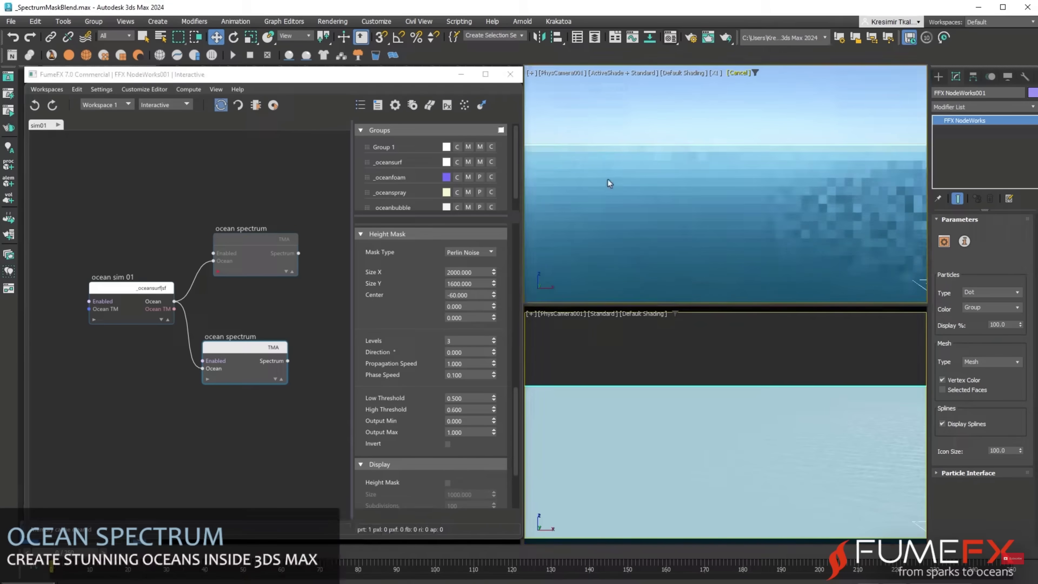
Inspect the upper and lower ocean spectrum nodes and set the force Multiplier to 20
click(216, 273)
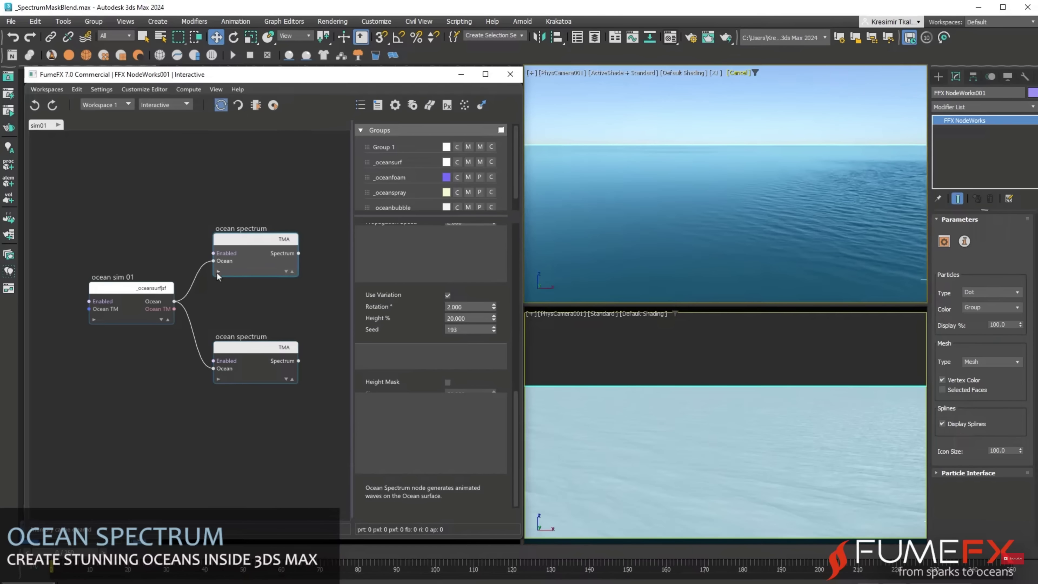
click(220, 381)
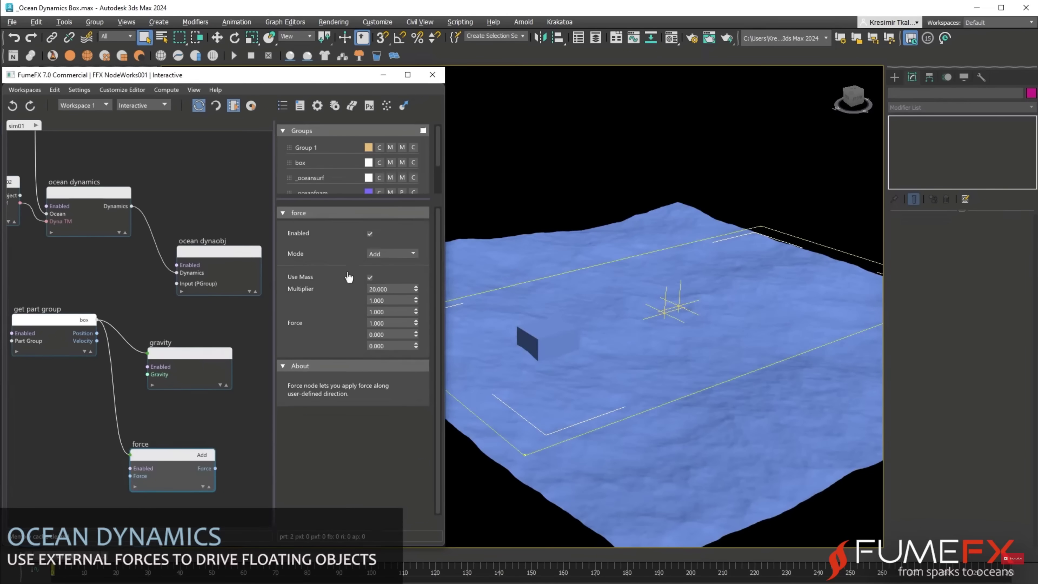
click(390, 289)
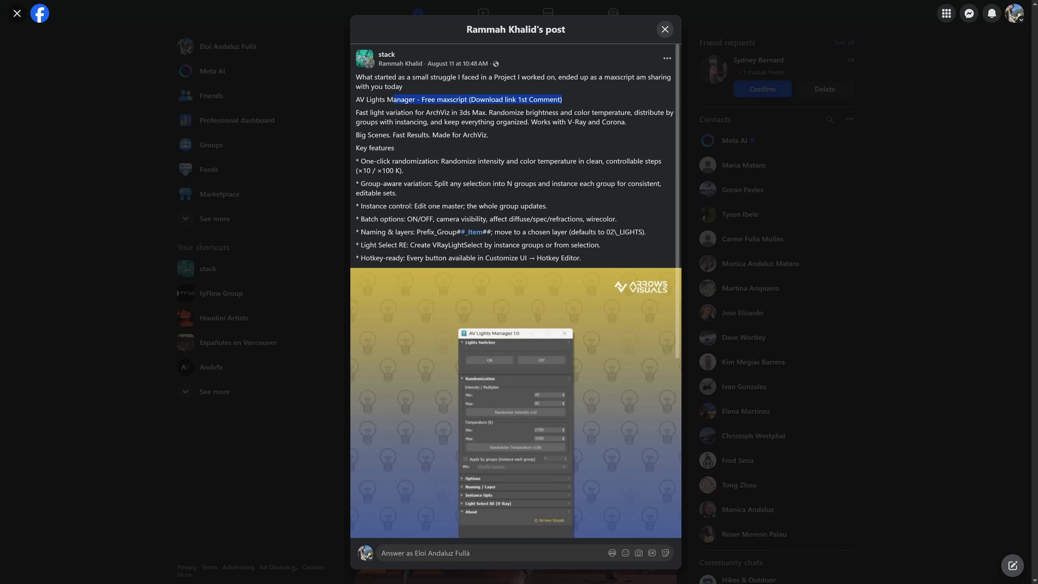
Highlight each AV Lights Manager Key features bullet, from one-click randomization through Light Select and hotkeys
drag(369, 160, 375, 160)
drag(550, 161, 609, 170)
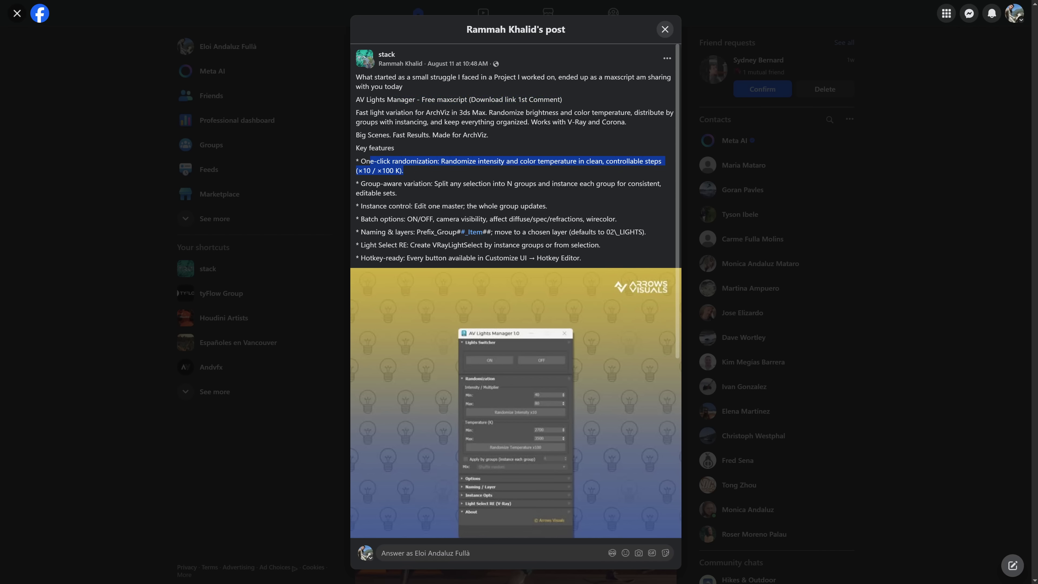
drag(361, 183, 372, 183)
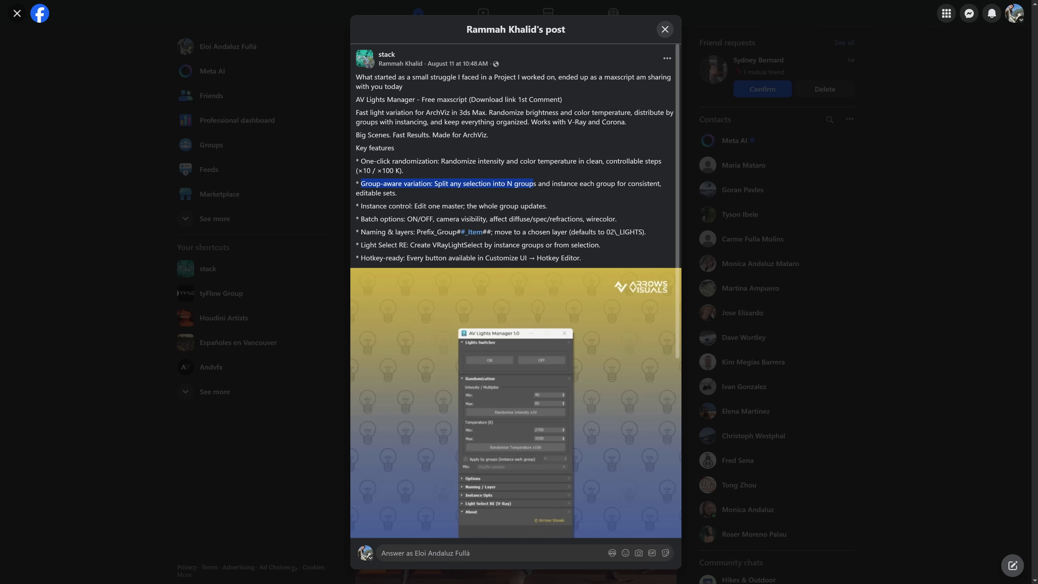
drag(538, 184, 587, 194)
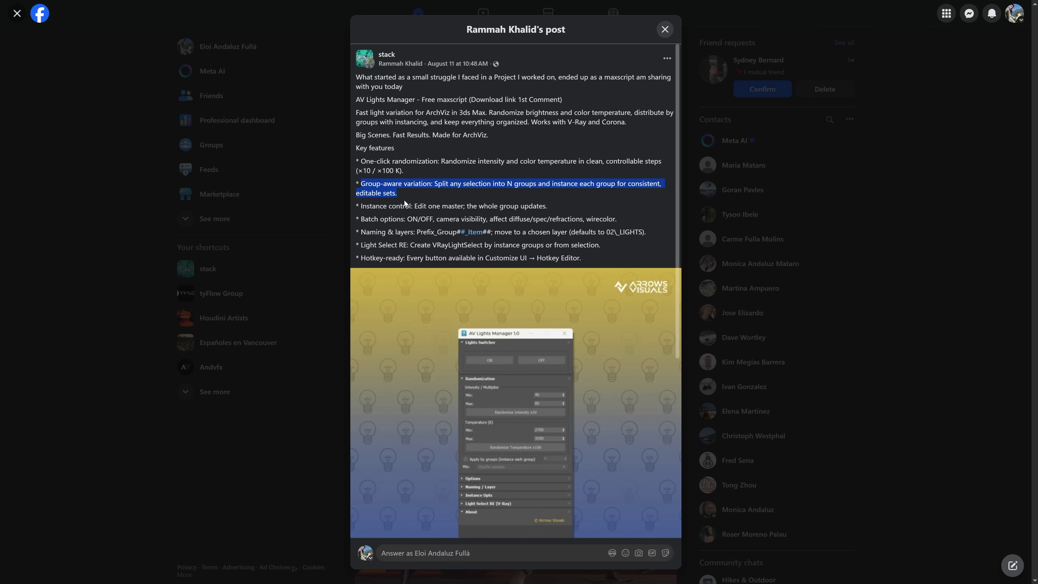
drag(363, 205, 367, 206)
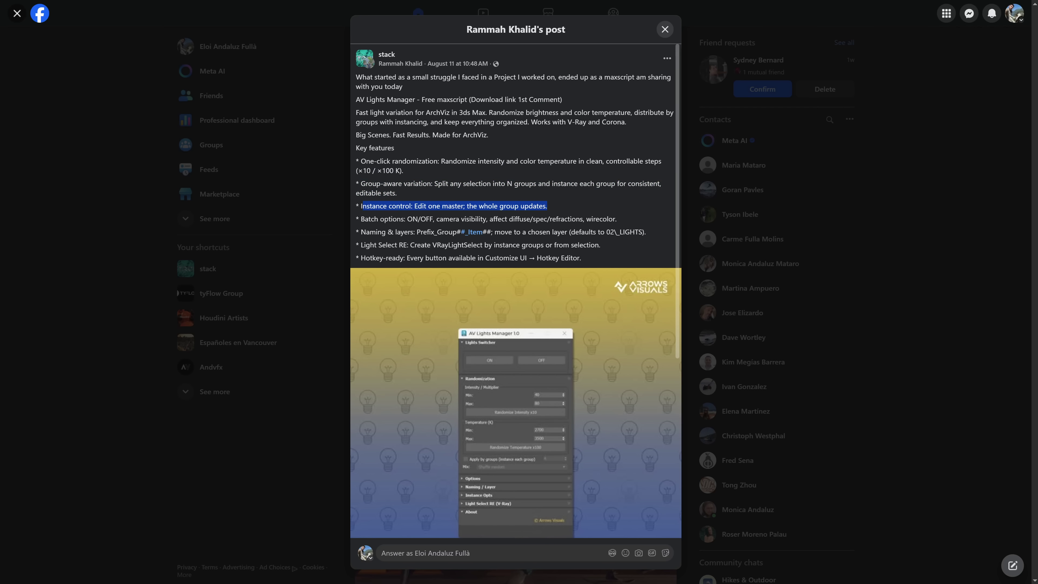
drag(368, 219, 436, 219)
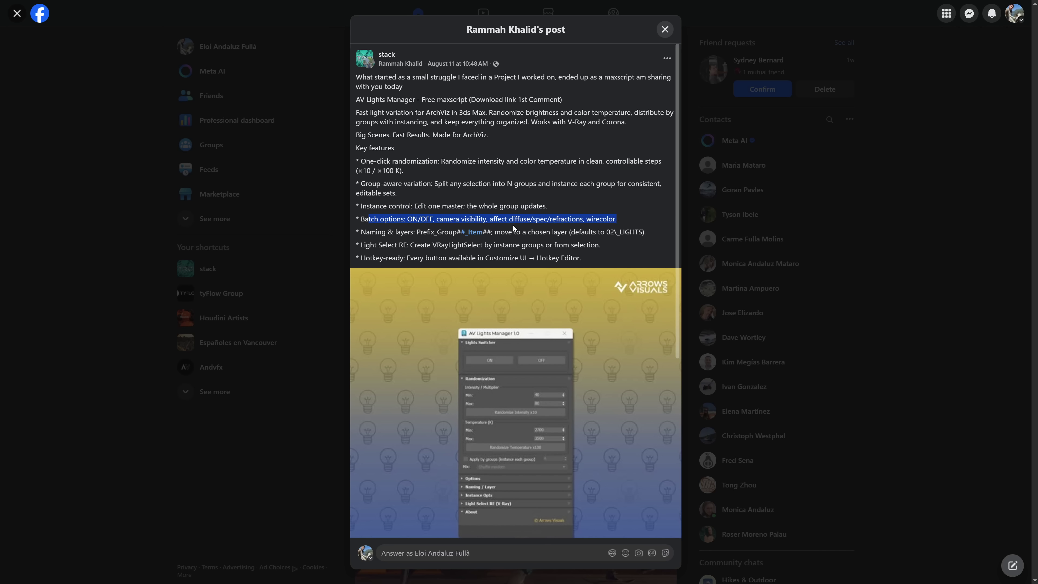
drag(359, 232, 367, 232)
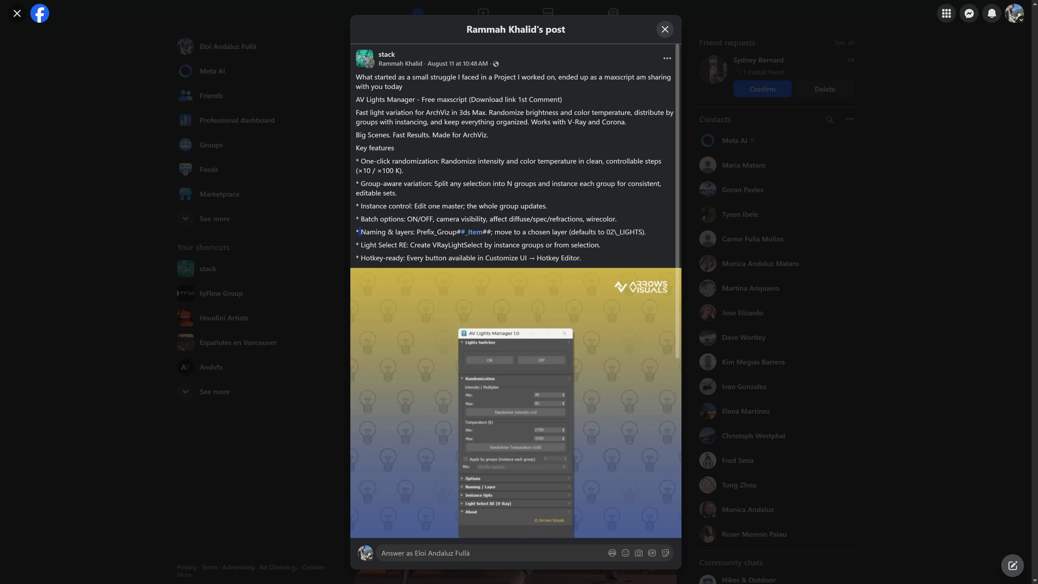
drag(467, 232, 689, 236)
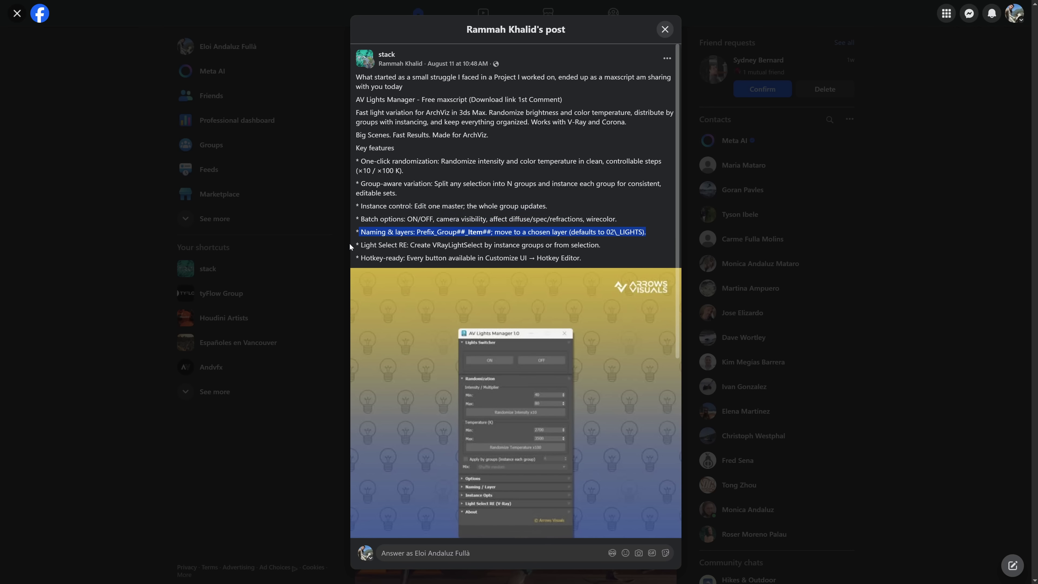
drag(365, 245, 642, 254)
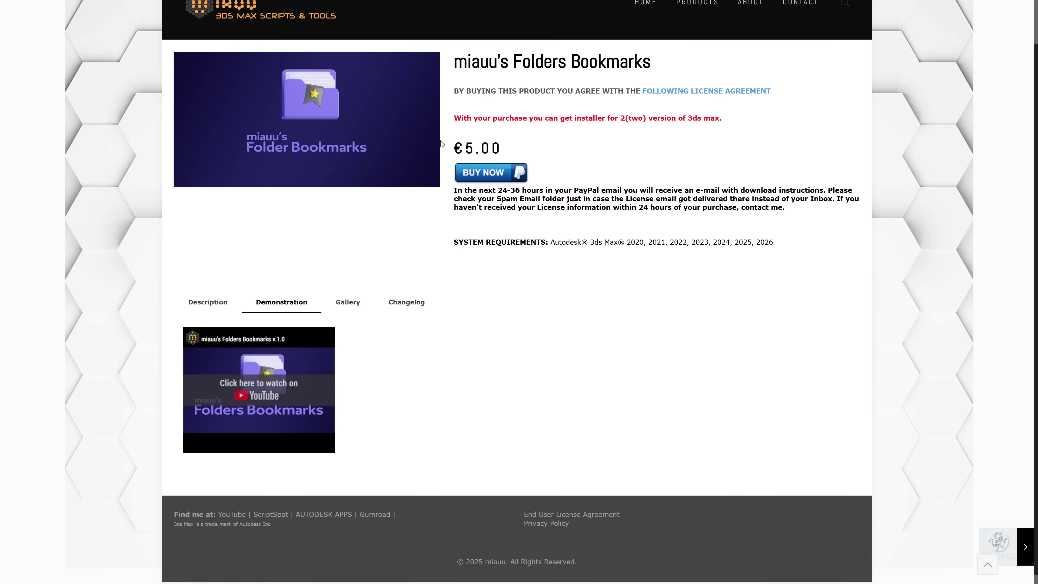
Open the Furniture folder from scenes and add it as a global bookmark
scroll(441, 143, down, 1)
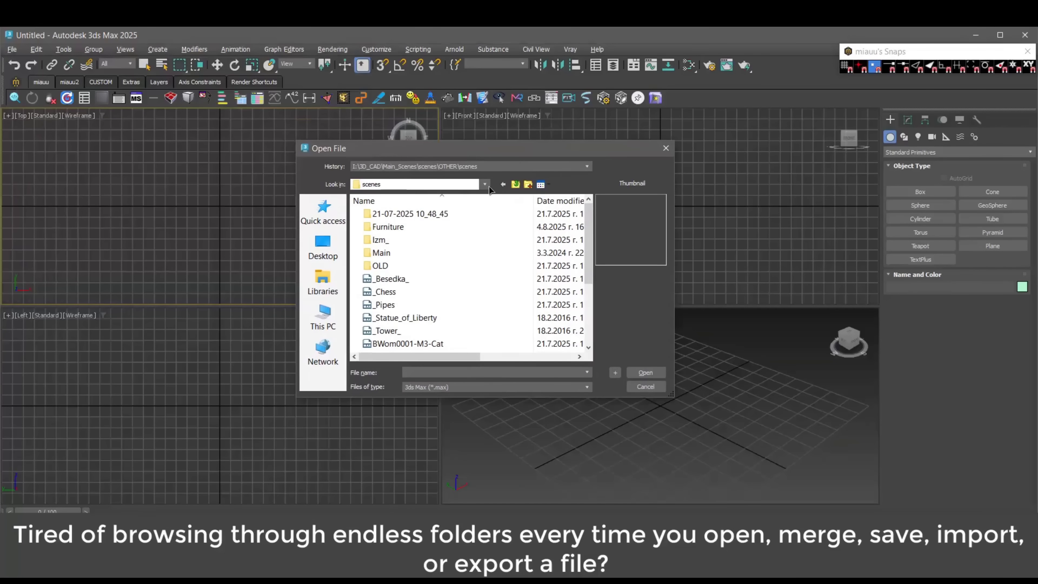
click(485, 185)
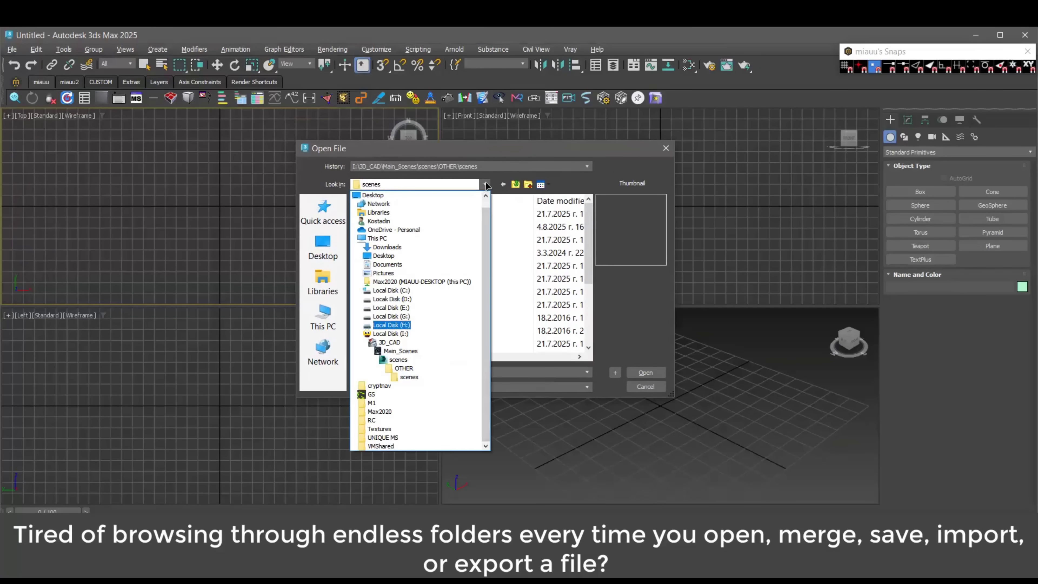
click(485, 185)
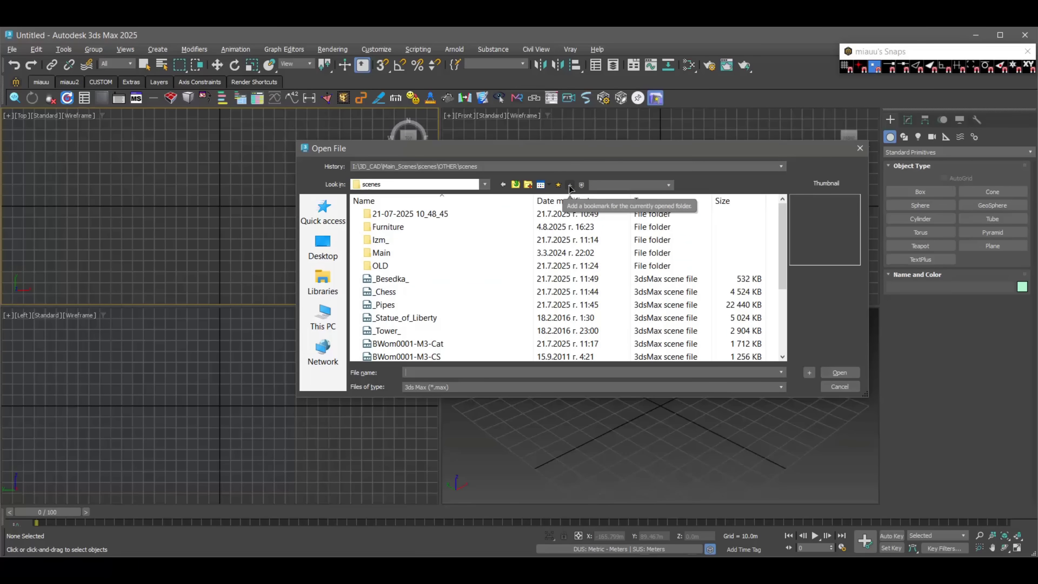
double_click(388, 226)
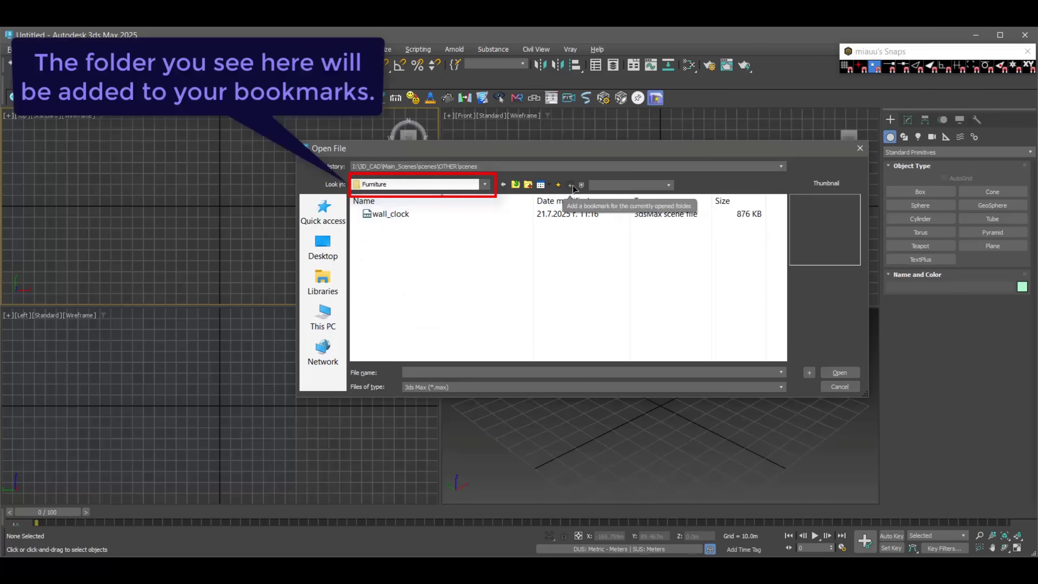
click(669, 185)
click(669, 187)
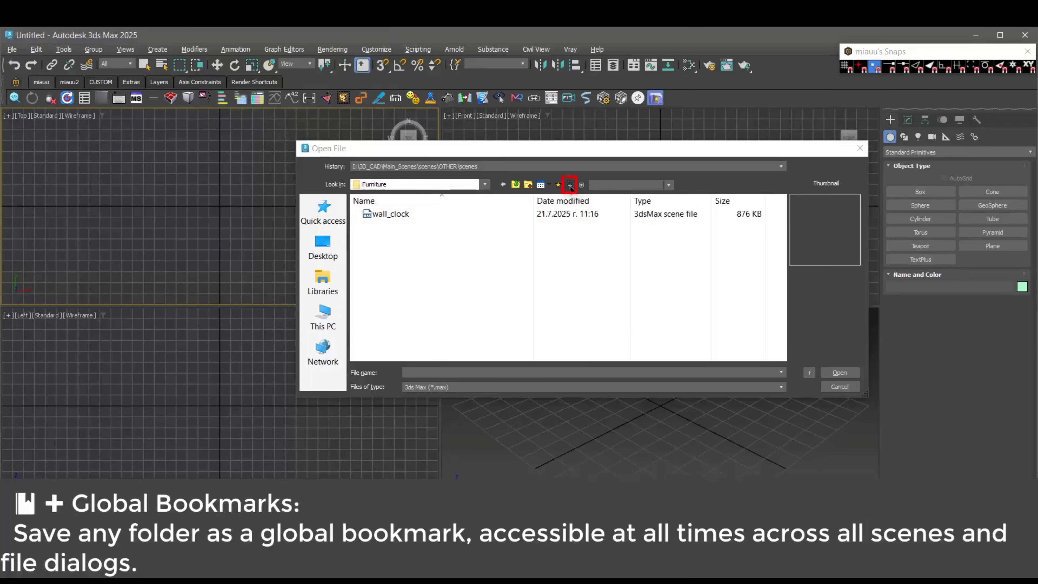
click(570, 188)
Go up two folder levels, then jump back to Furniture through the bookmark list
click(667, 185)
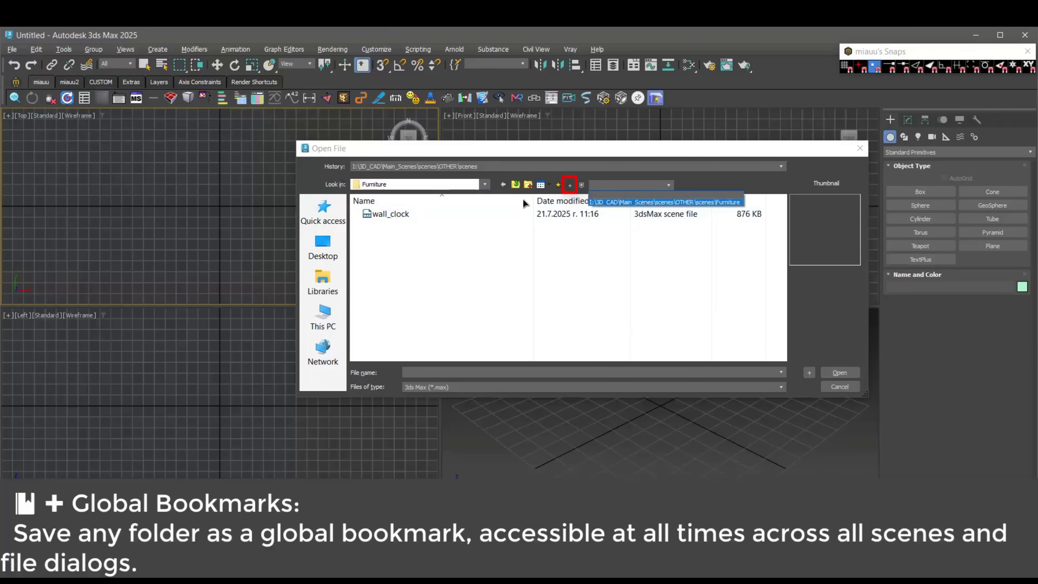
click(516, 184)
click(516, 184)
click(516, 184)
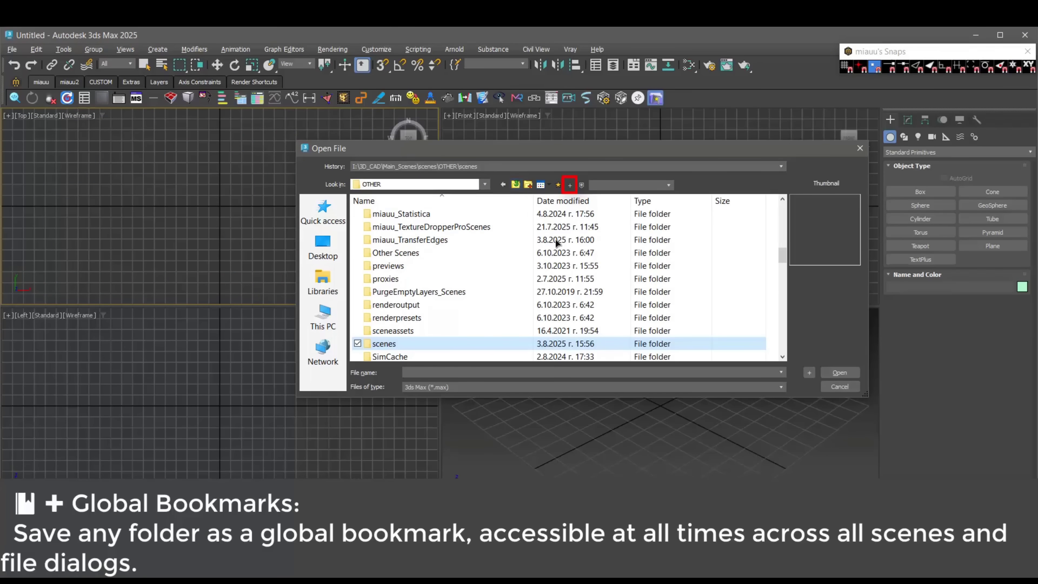
click(668, 185)
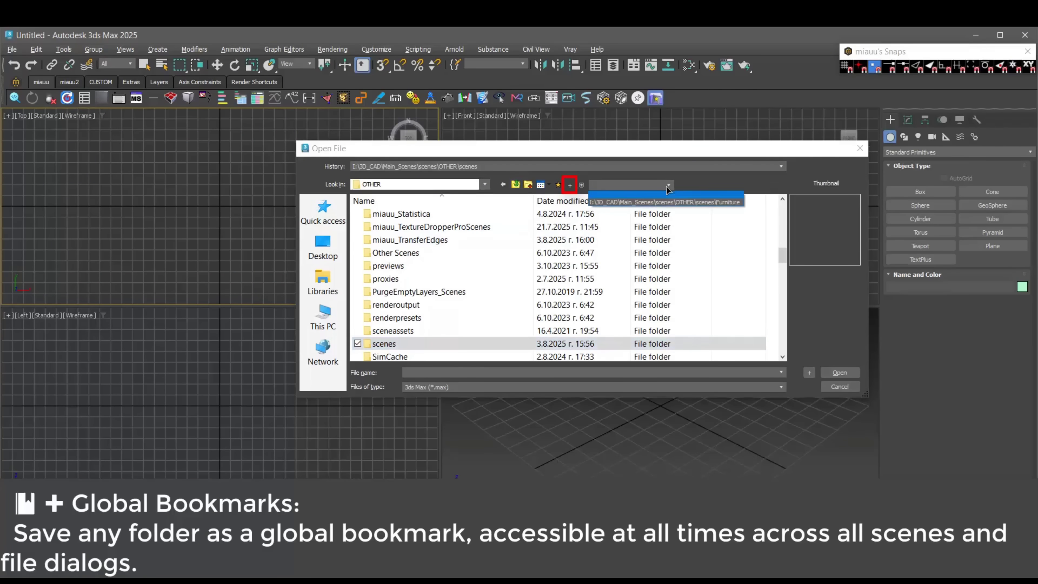
click(661, 202)
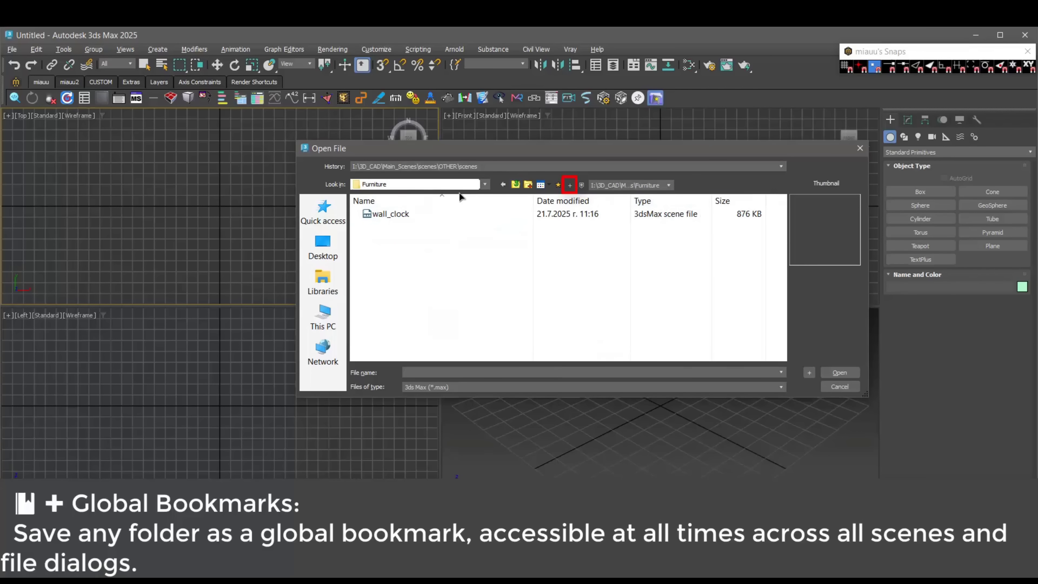
Bookmark the Izm_ folder too, then return to Furniture via the bookmark dropdown
click(516, 185)
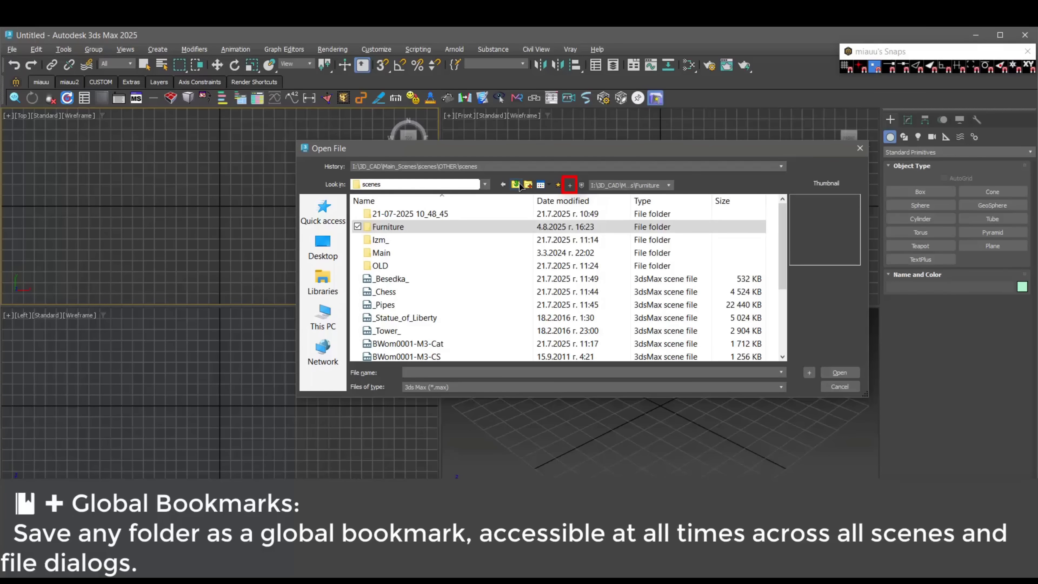
click(384, 243)
double_click(384, 243)
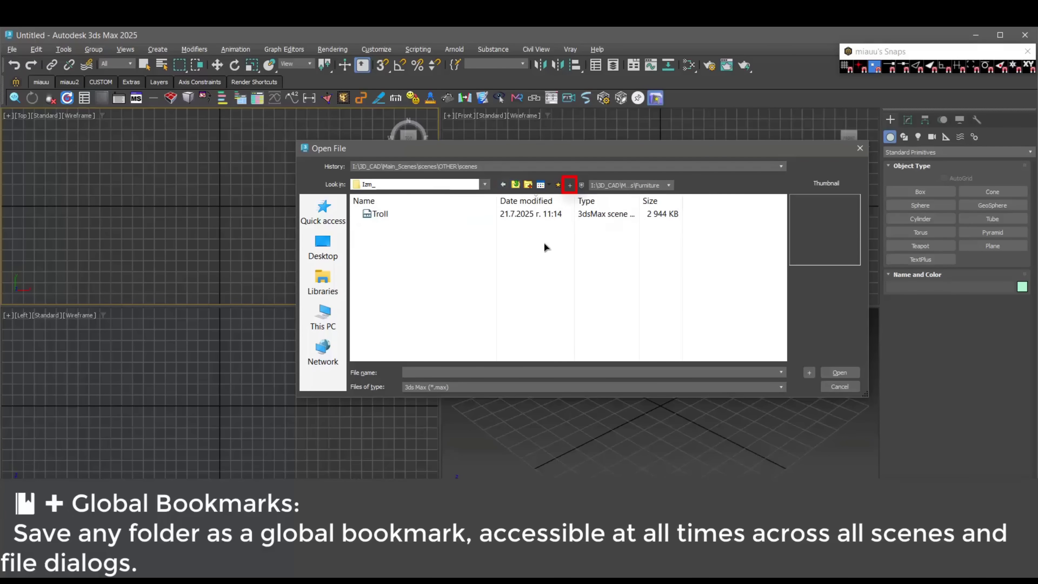
click(570, 185)
click(669, 185)
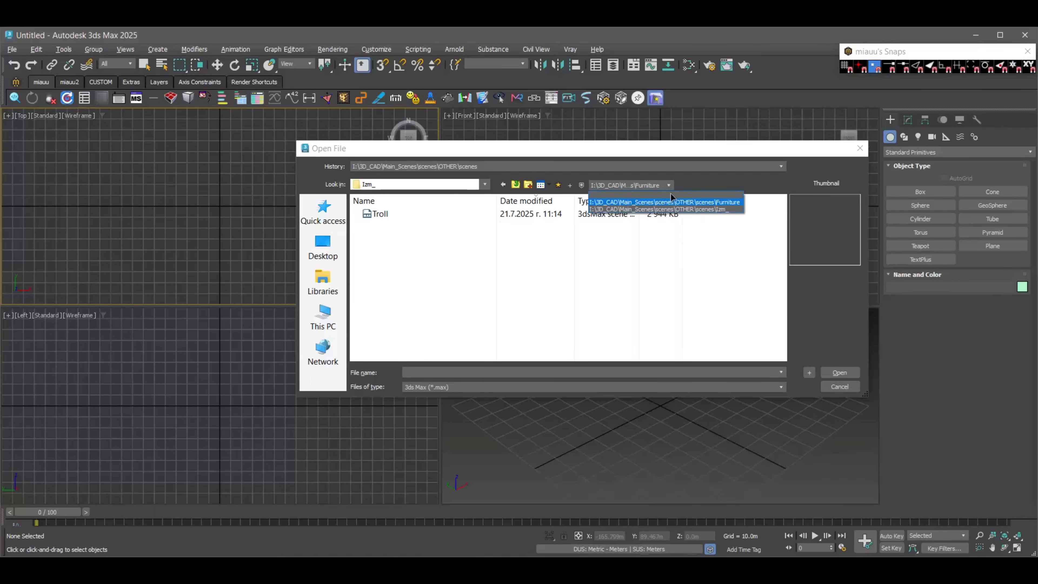
click(698, 207)
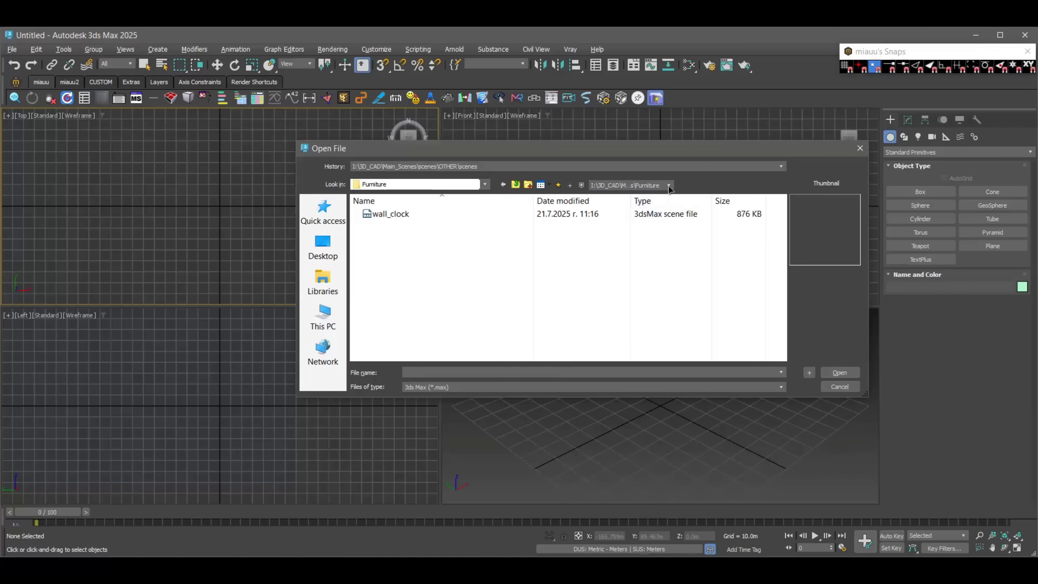
click(669, 185)
click(617, 210)
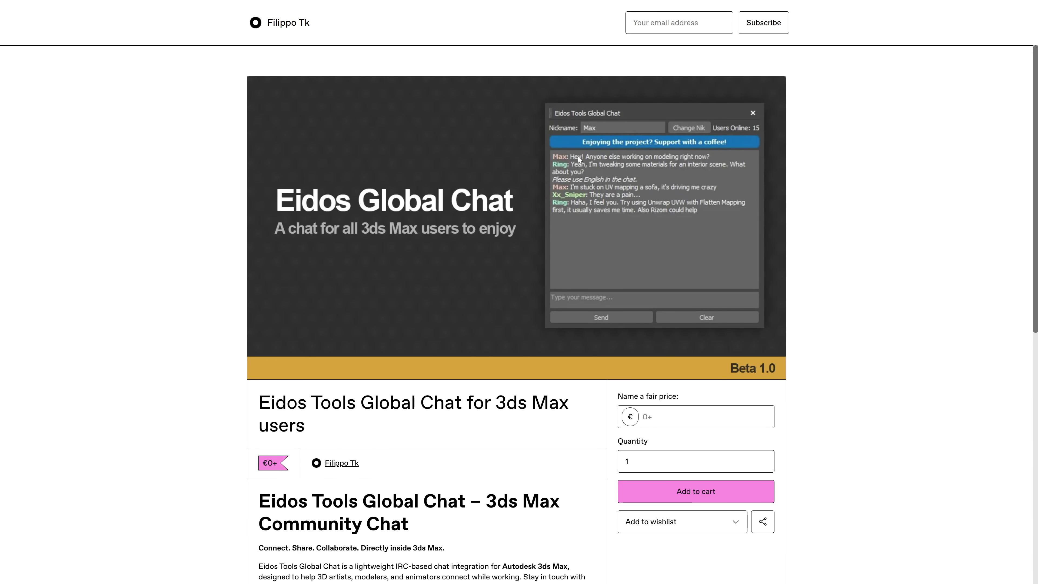
scroll(558, 225, down, 6)
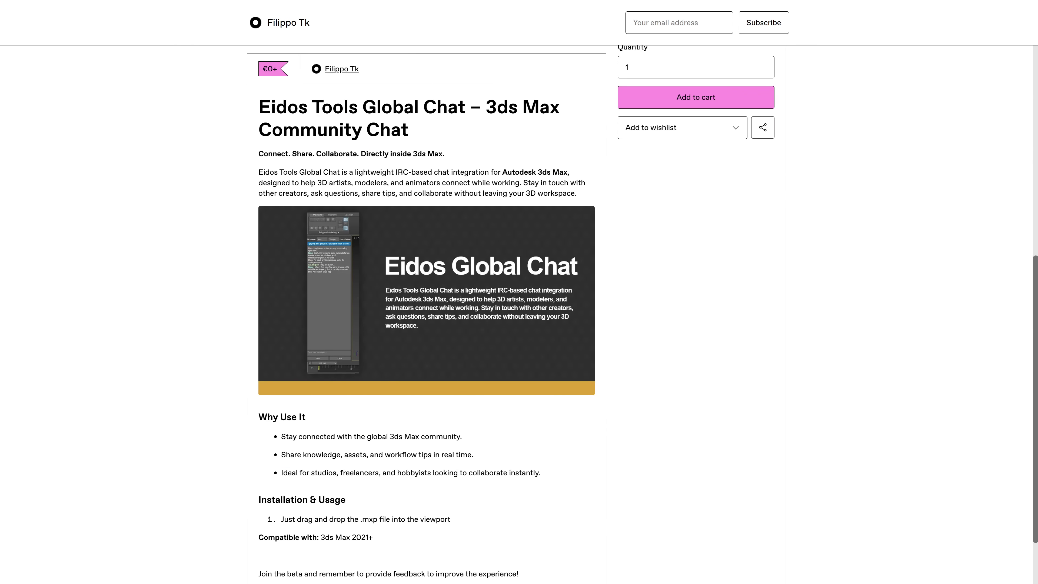
drag(282, 172, 442, 172)
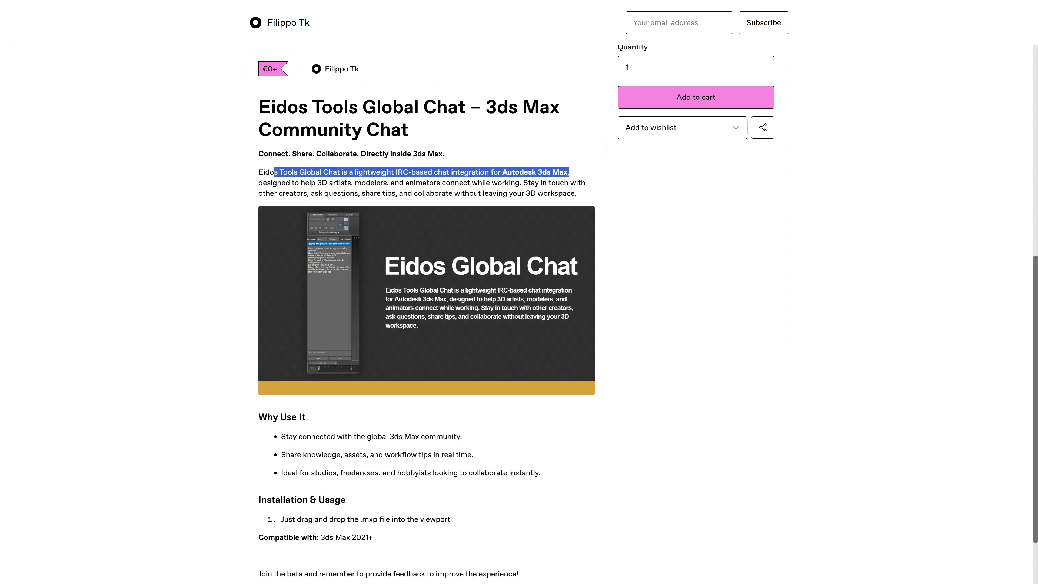
drag(291, 182, 572, 187)
drag(307, 193, 535, 193)
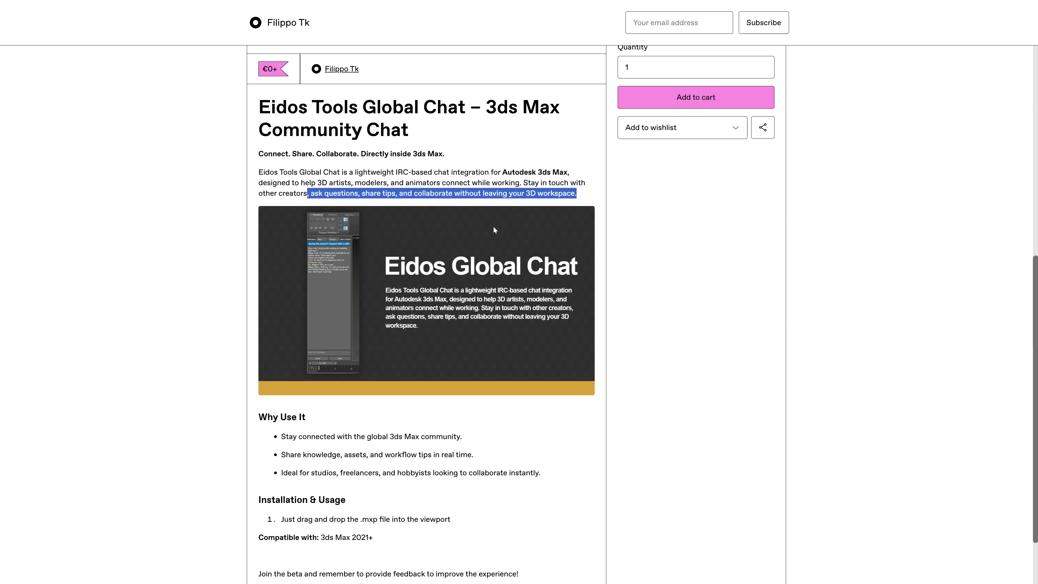
scroll(493, 230, down, 2)
drag(281, 358, 505, 361)
drag(282, 377, 560, 396)
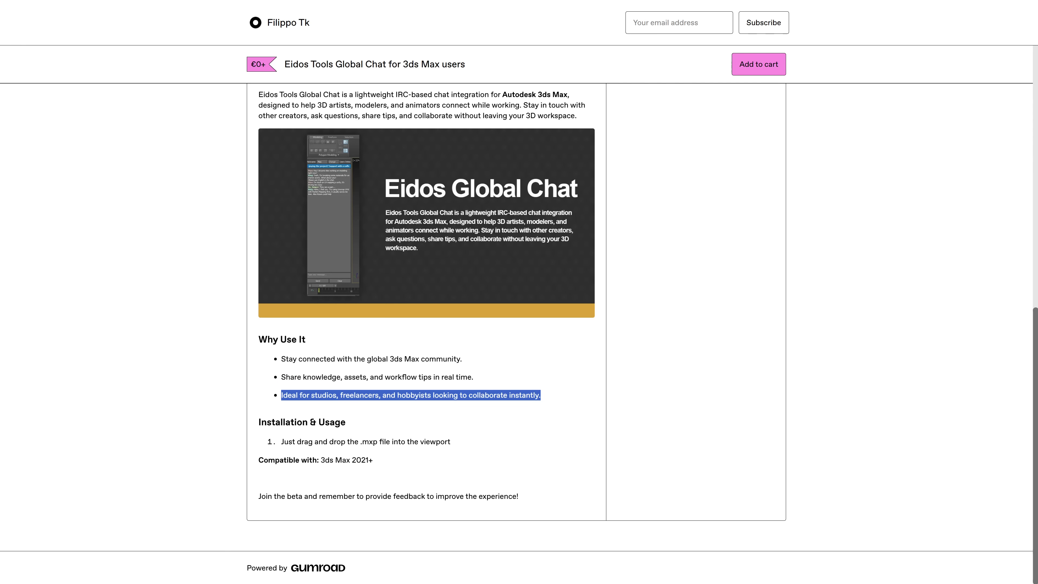
drag(281, 442, 488, 445)
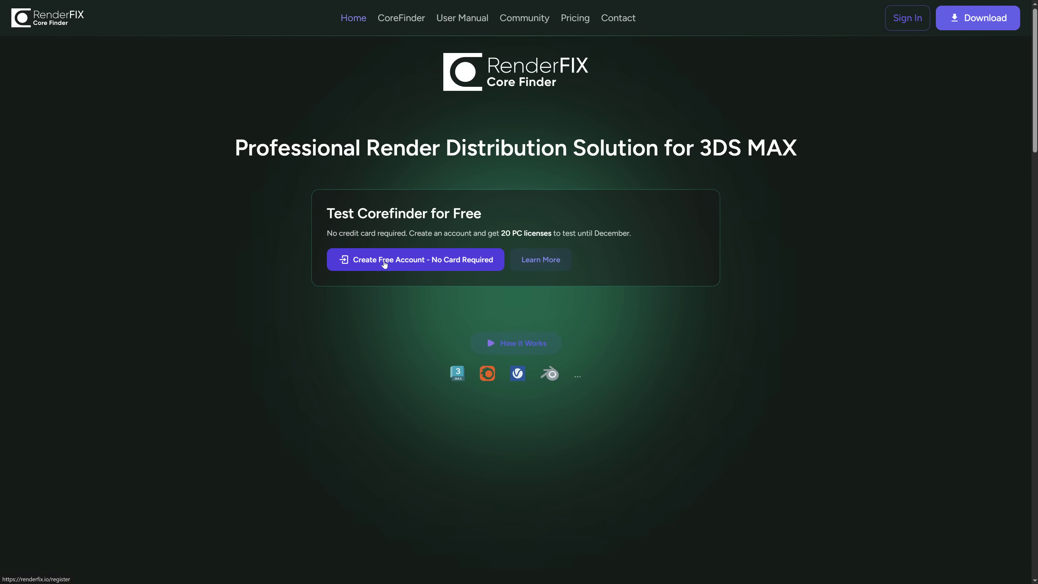
Browse the CoreFinder User Manual and Community pages, then save the task renamed TEST5
click(384, 264)
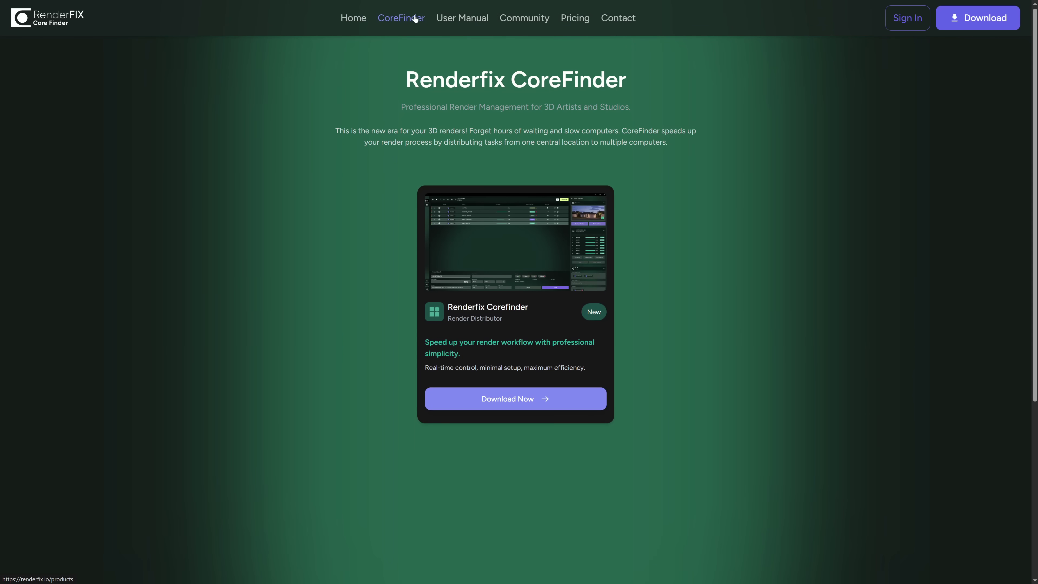
click(458, 19)
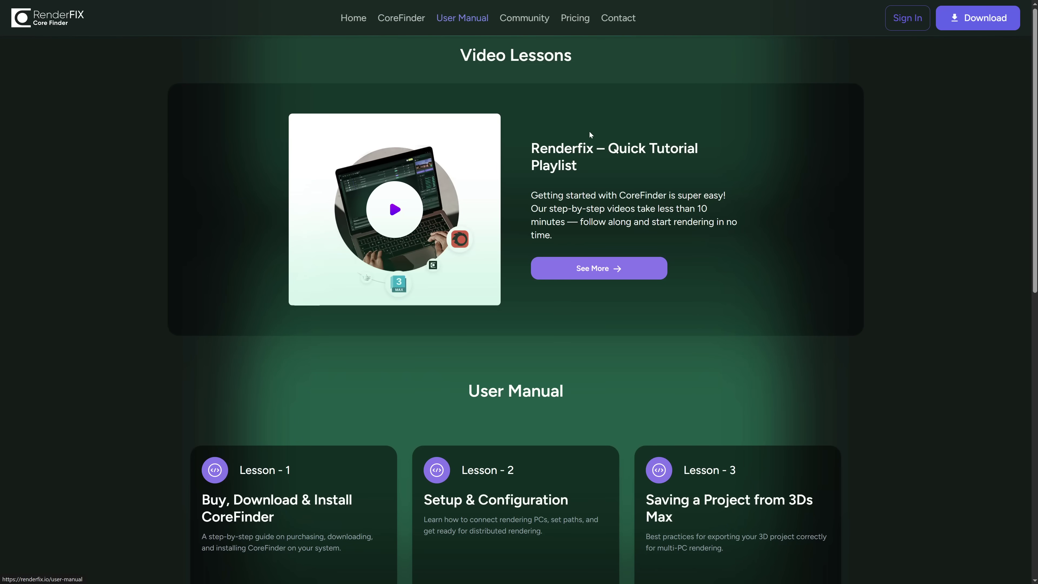
scroll(587, 135, down, 10)
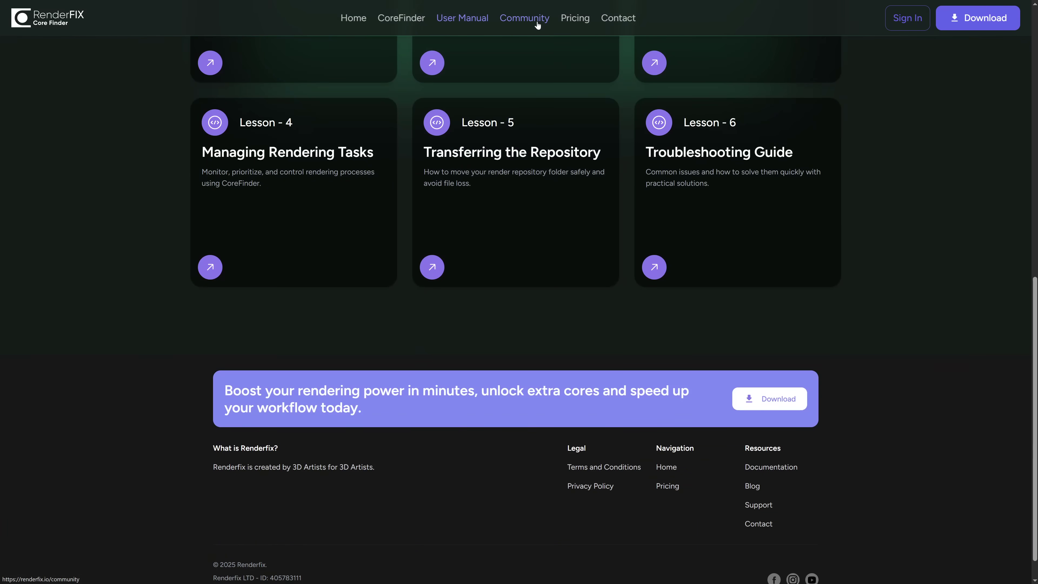
click(538, 24)
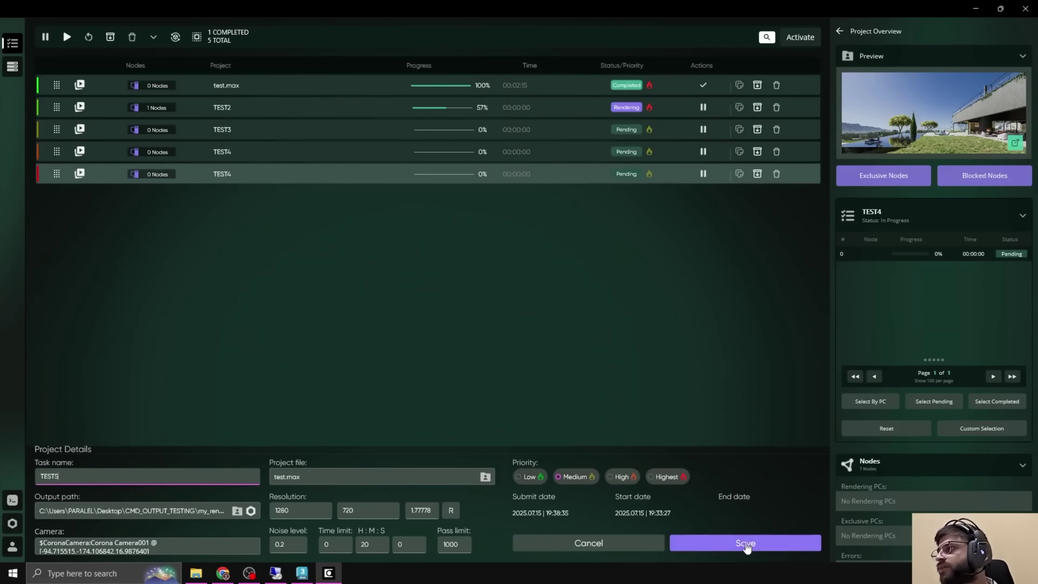
click(743, 543)
click(540, 310)
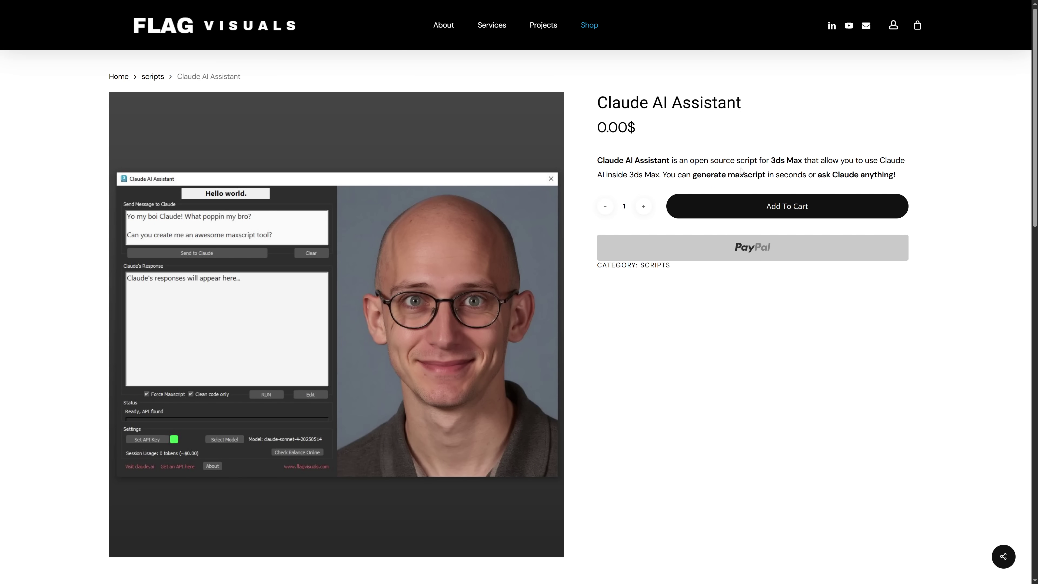
Scroll down to the Claude AI Assistant script's description on the Flag Visuals shop page
scroll(745, 170, down, 3)
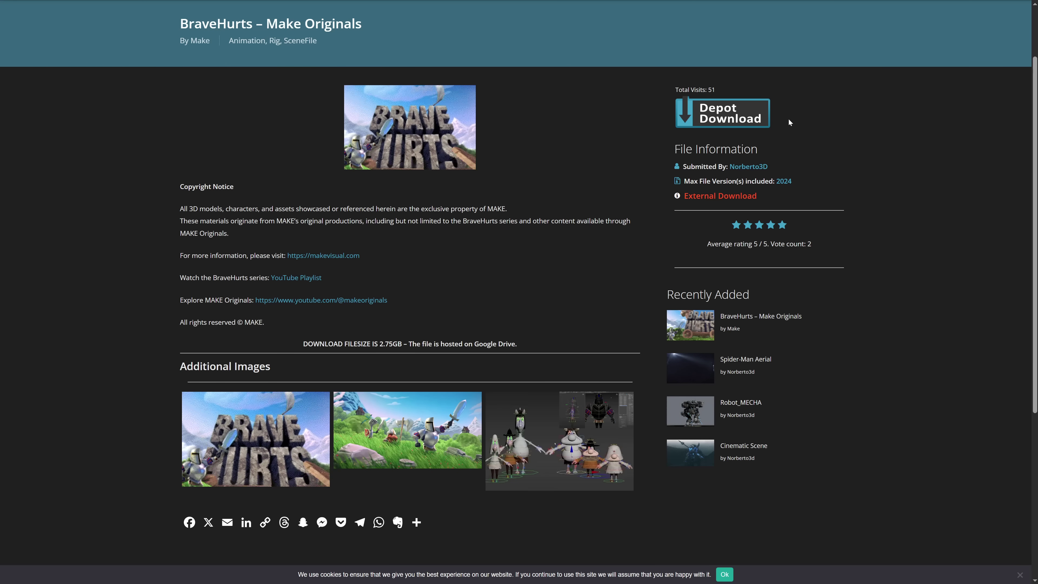
Enlarge the knights-in-a-field and rigged characters images twice each, ending on the characters
click(423, 417)
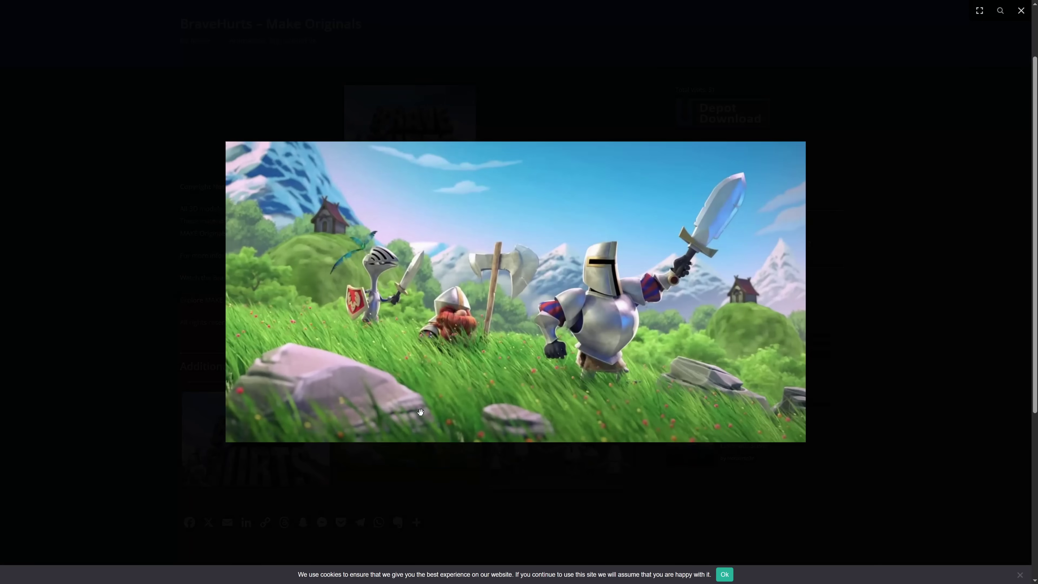
click(850, 284)
click(532, 466)
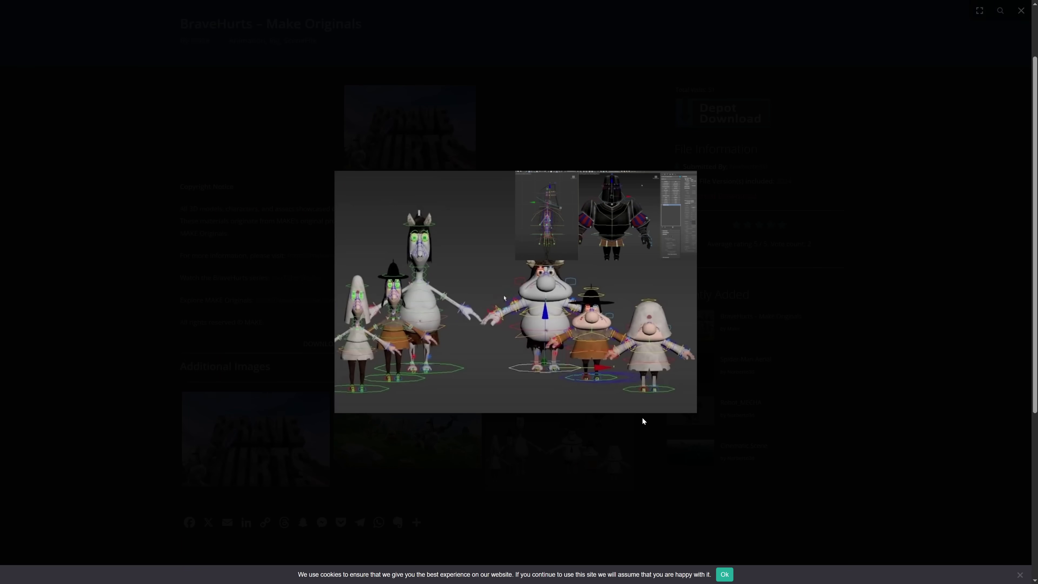
click(860, 327)
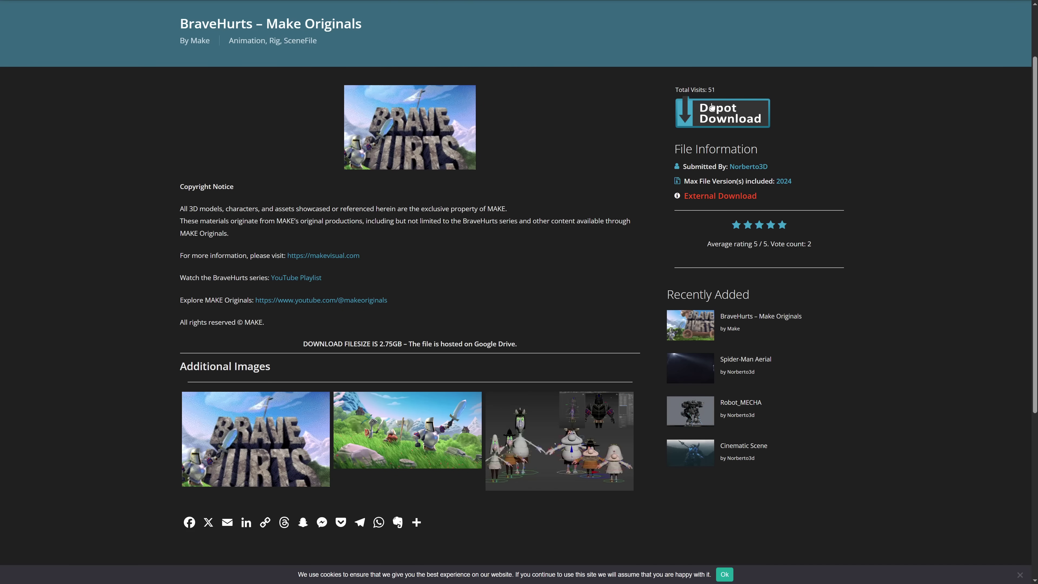
click(422, 418)
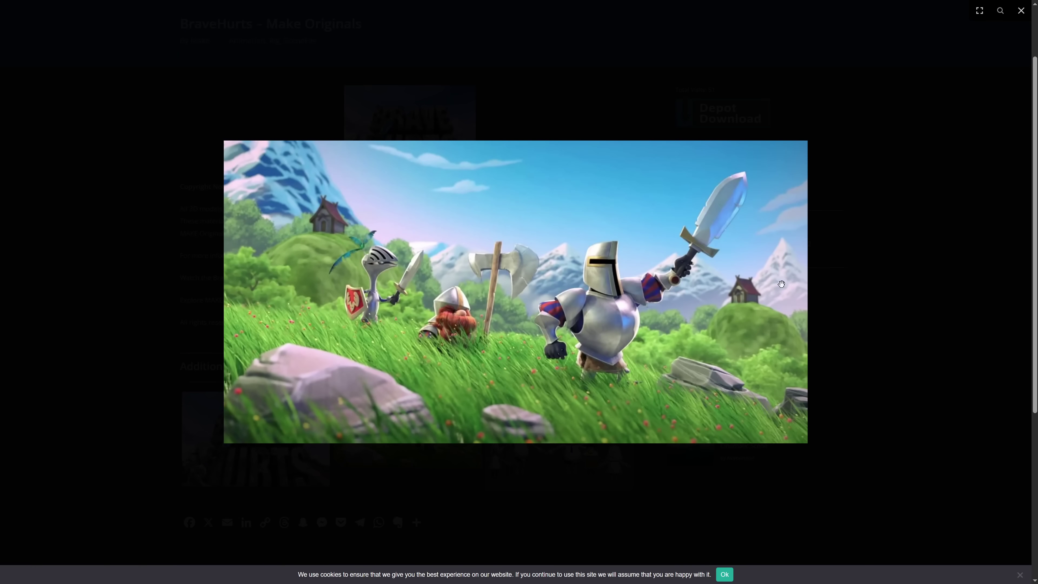
click(851, 285)
click(531, 466)
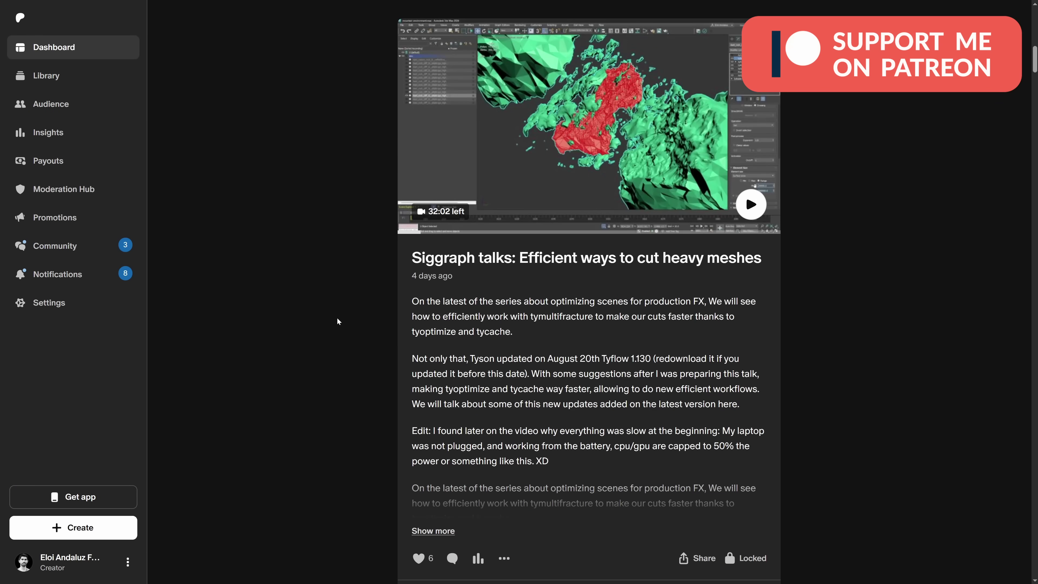
Scroll the Patreon feed past the Siggraph talks posts to A look inside Siggraph 2025 Vancouver
scroll(338, 322, up, 2)
scroll(338, 321, down, 12)
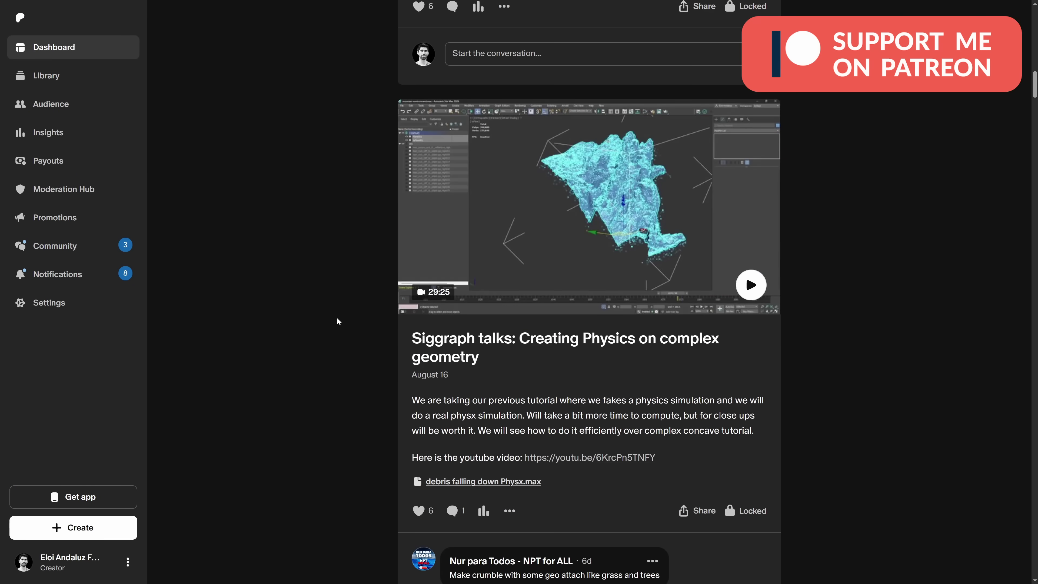
scroll(338, 322, down, 15)
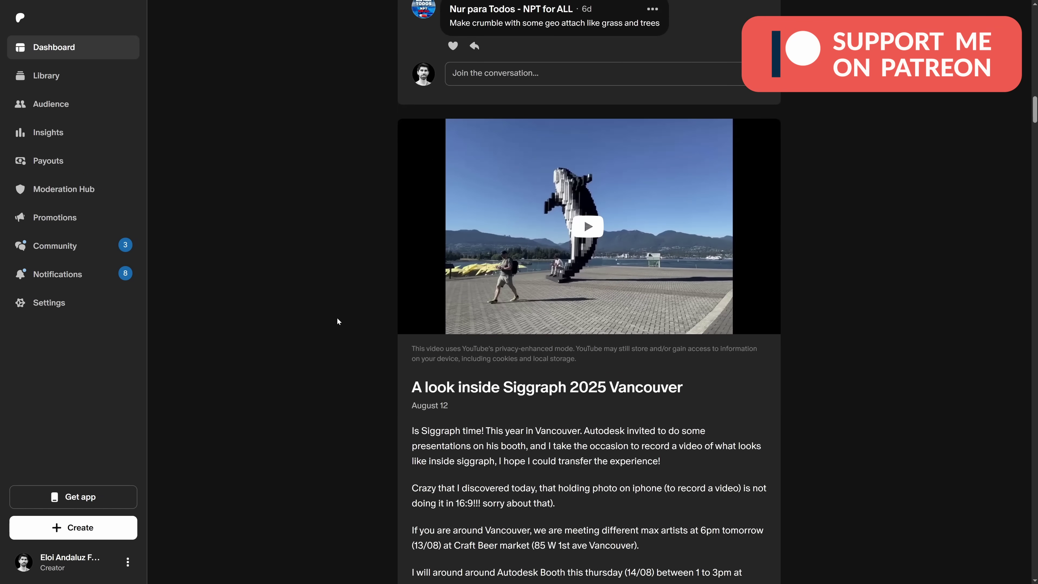
scroll(338, 319, down, 8)
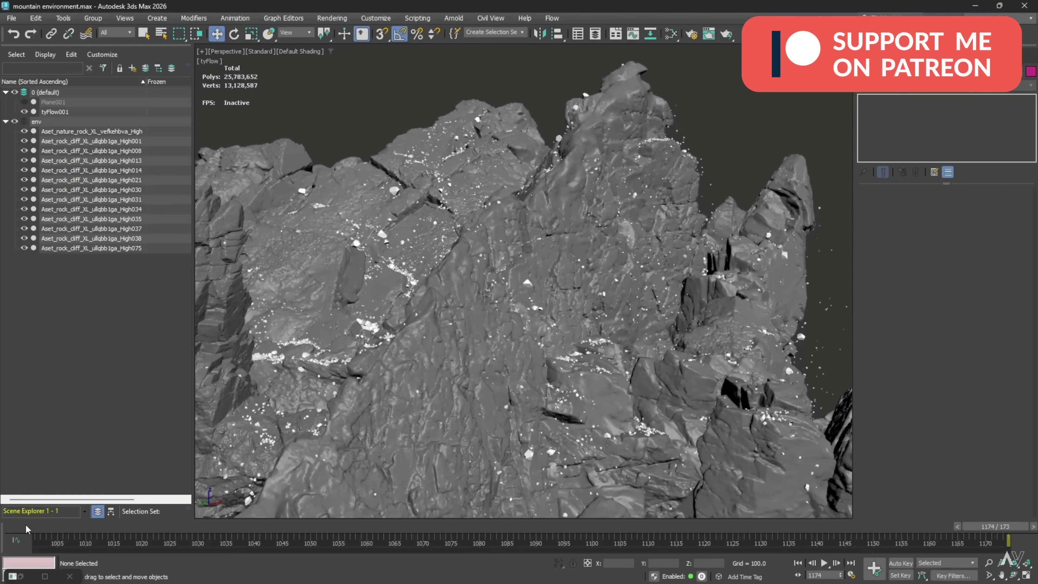
Enable tyPush, tyMultifracture and tyOptimize_preview on the rock and raise fracture Count to 50
drag(68, 528, 151, 531)
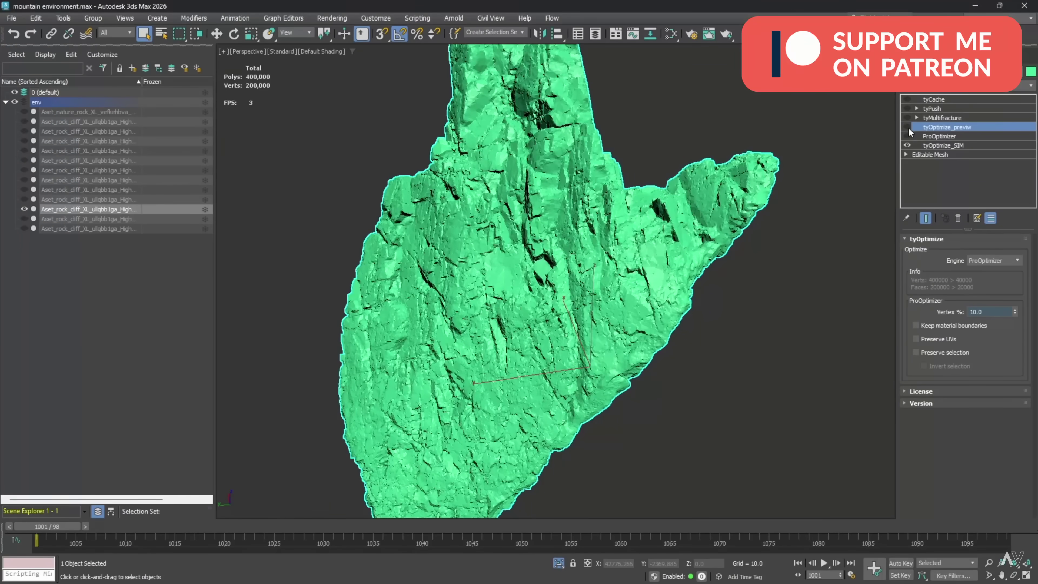
click(908, 126)
click(908, 117)
click(907, 109)
click(942, 117)
click(938, 429)
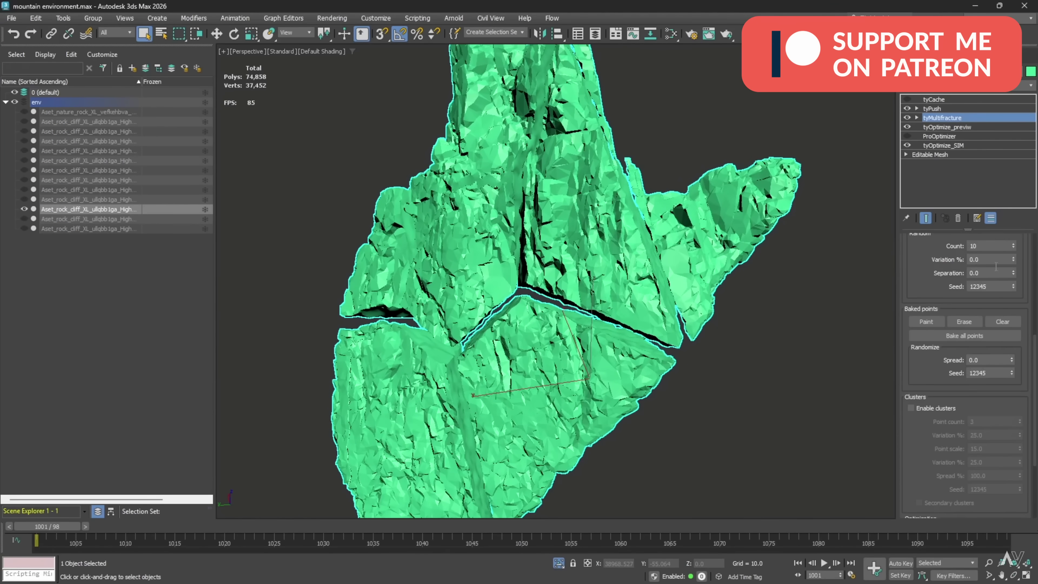
drag(1014, 246, 1013, 237)
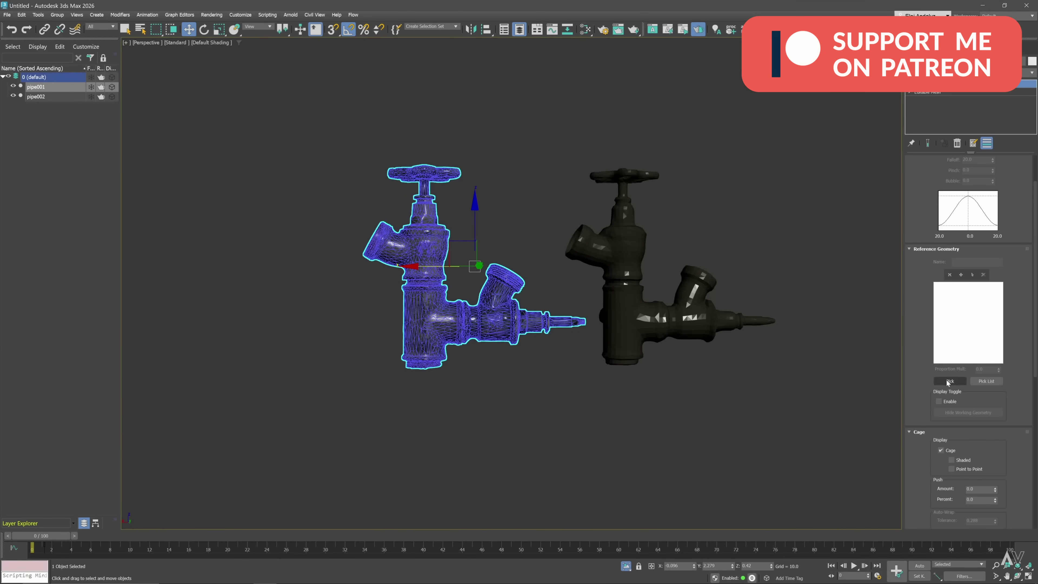
Skip the YouTube tutorial ahead to the render of particles coloured by age
drag(697, 550, 861, 550)
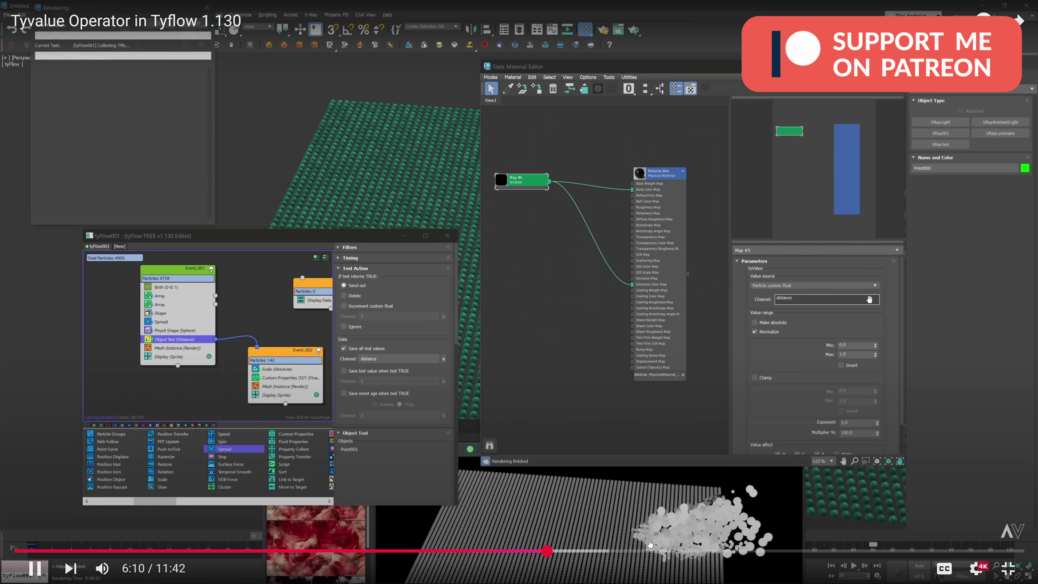
drag(548, 547, 714, 547)
key(Right)
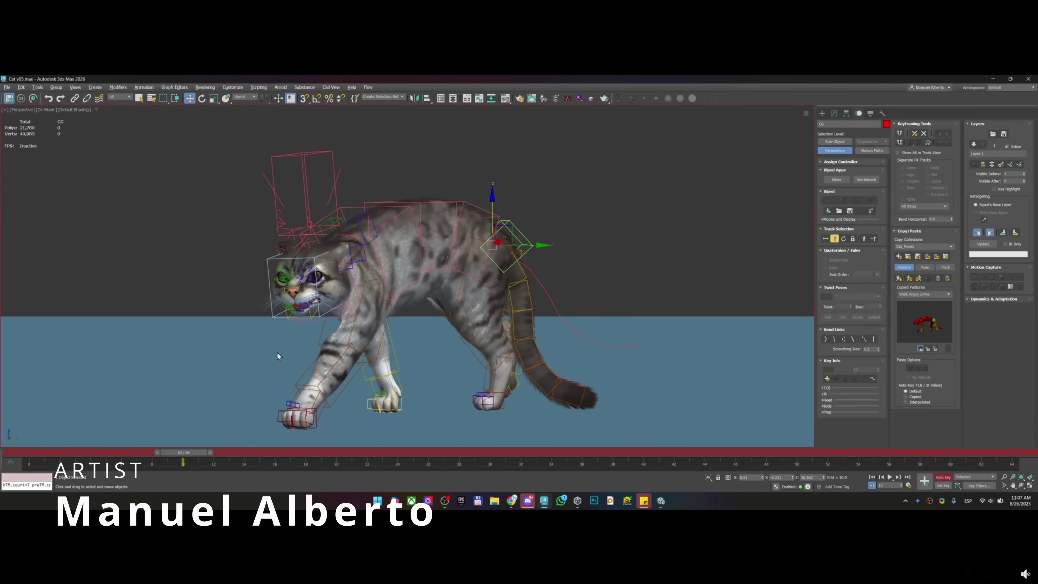
Select the cat's Head bone, play the walk cycle from frame 0, then scrub to frame 10
click(51, 454)
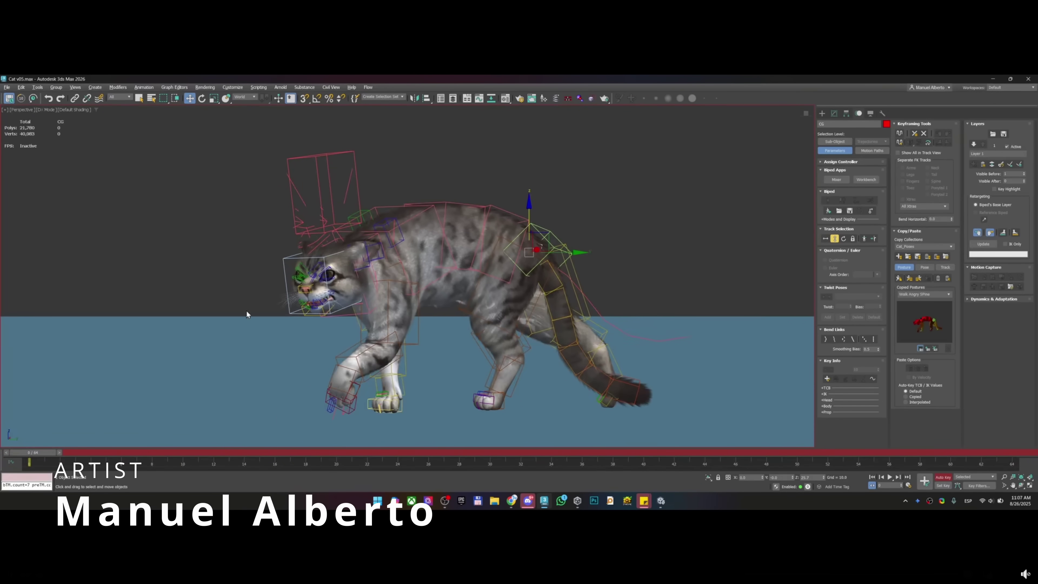
click(284, 285)
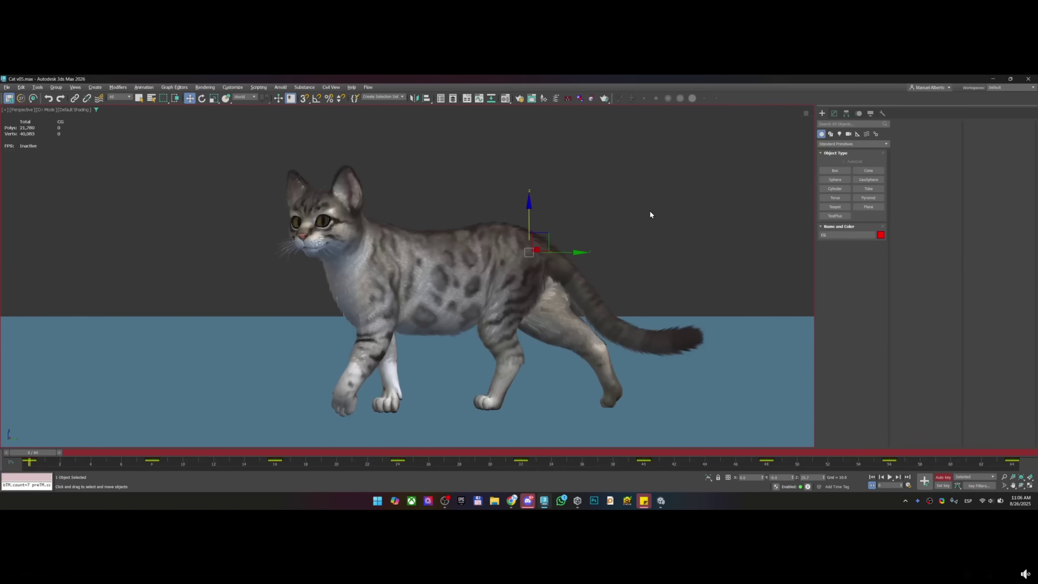
key(slash)
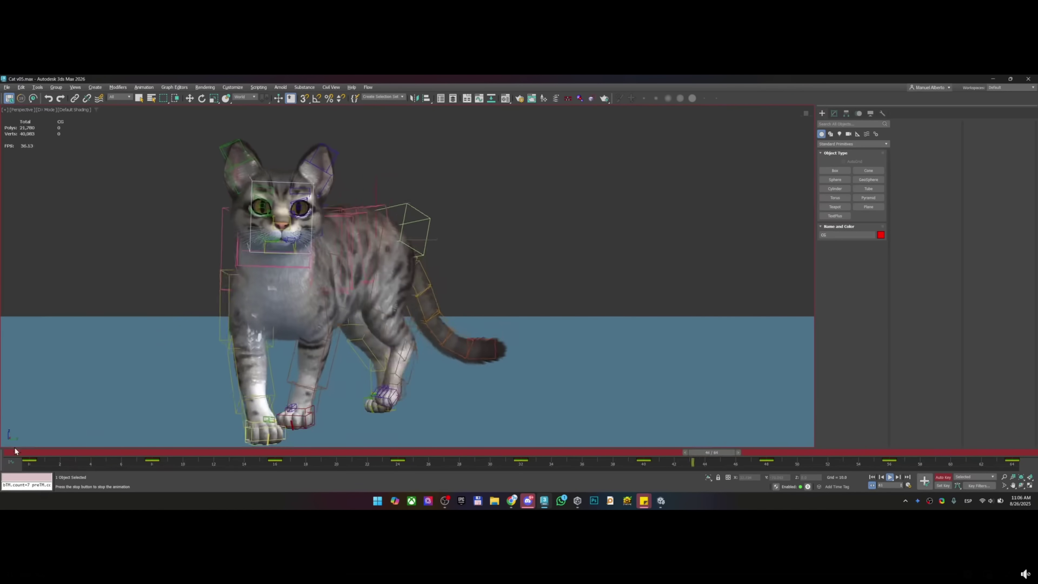
click(9, 455)
drag(9, 455, 161, 453)
In the Motion panel, step between the Original pose and Layer 1's crouched pose
key(w)
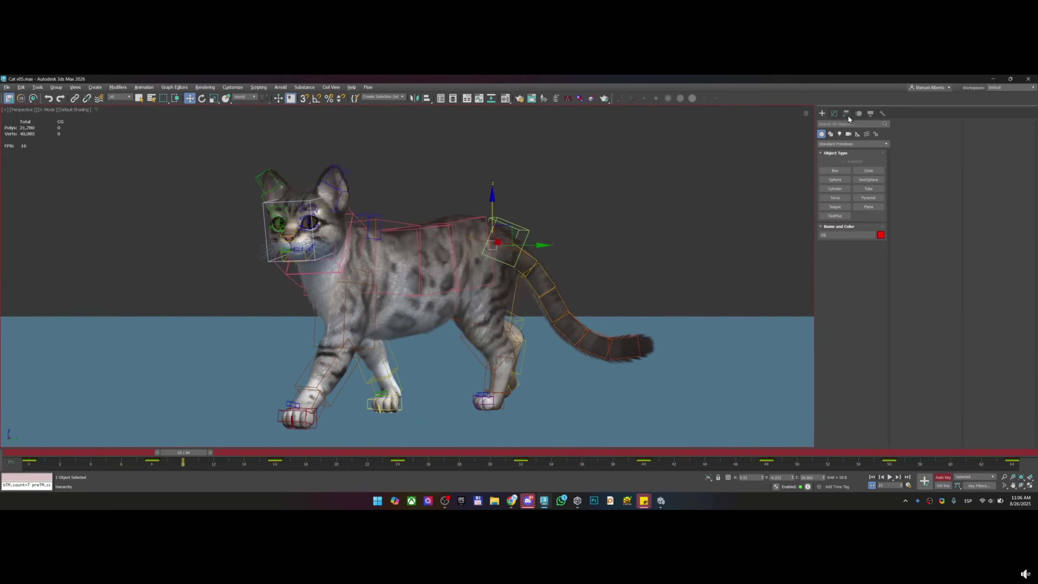
click(859, 114)
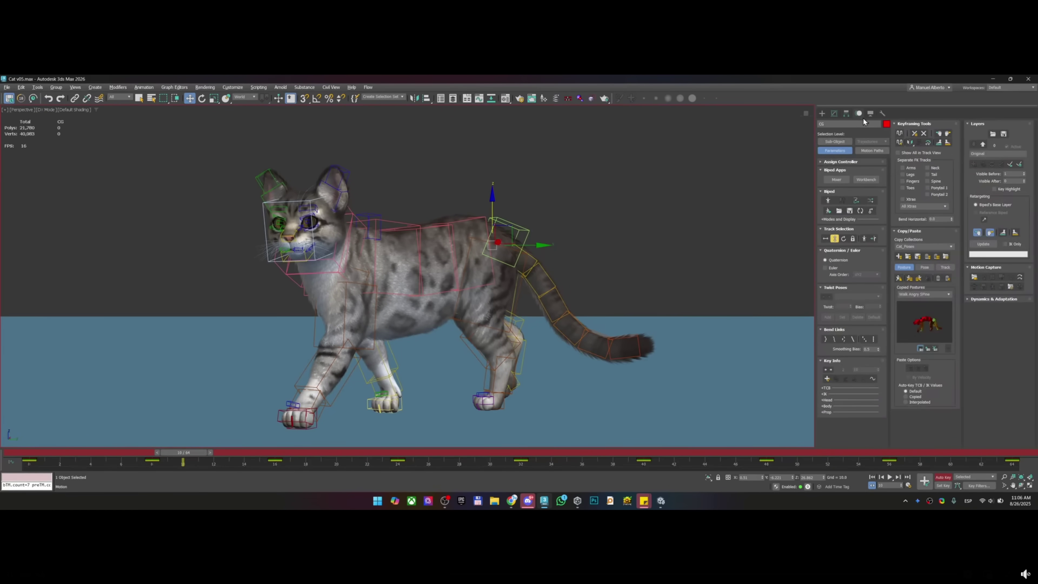
click(981, 144)
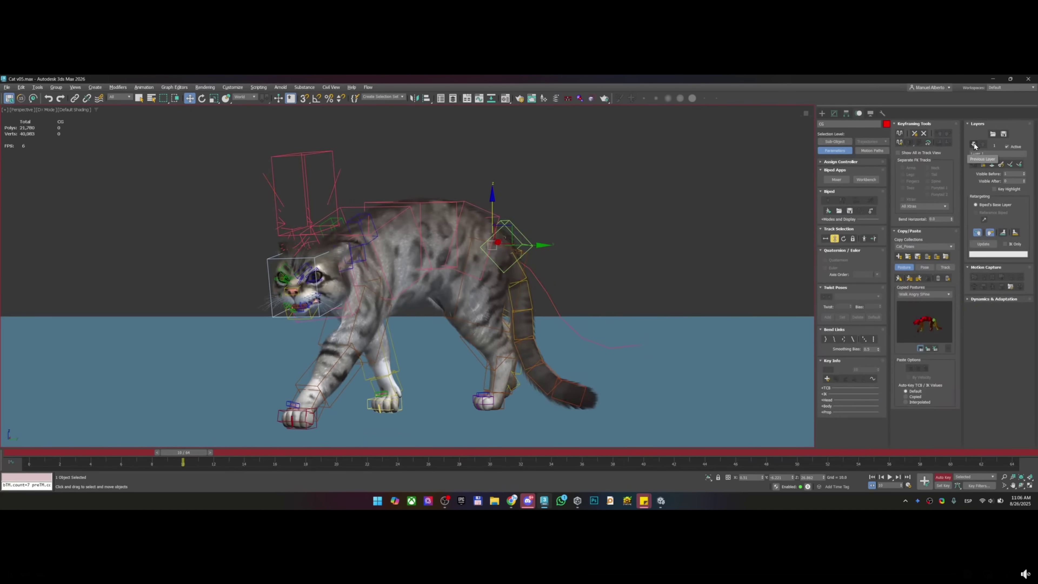
click(974, 144)
click(983, 144)
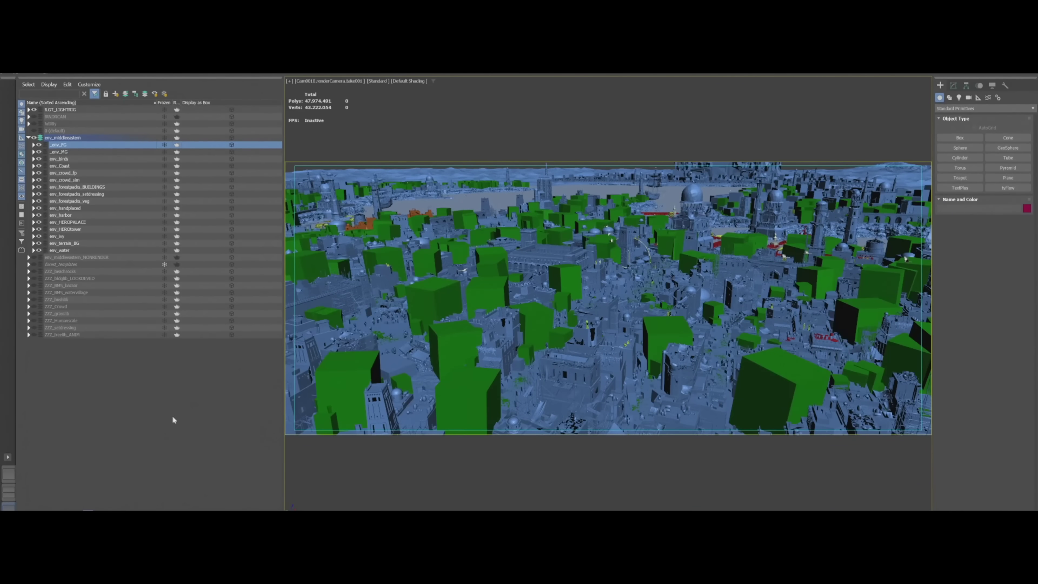
Play the city camera flight while hiding the env_crowd_fp and env_crowd_sim layers
key(/)
click(39, 173)
click(39, 180)
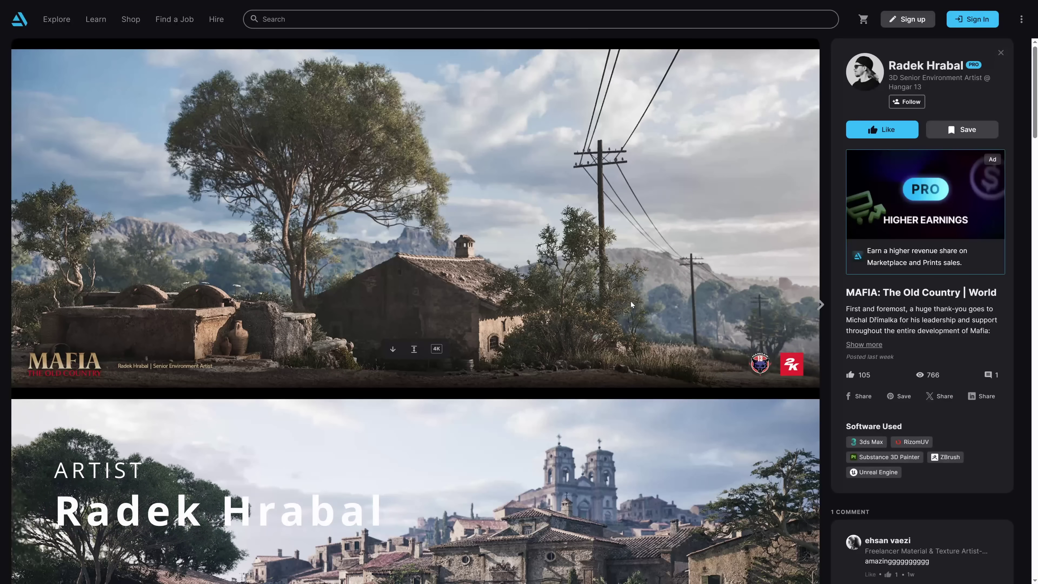
Scroll past the church, cliff and village images down to the ruined castle render
scroll(631, 301, down, 7)
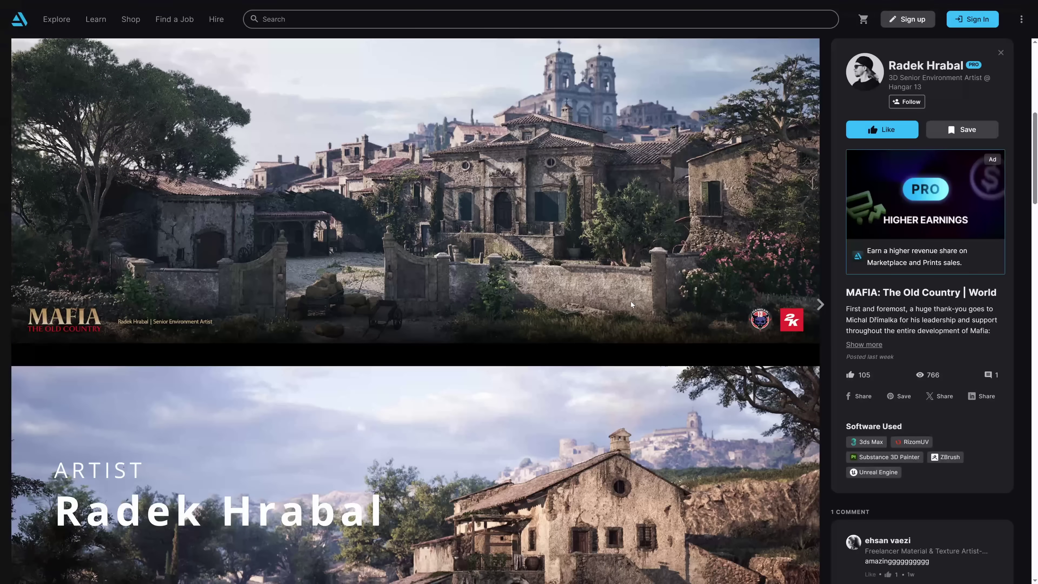
scroll(631, 303, down, 5)
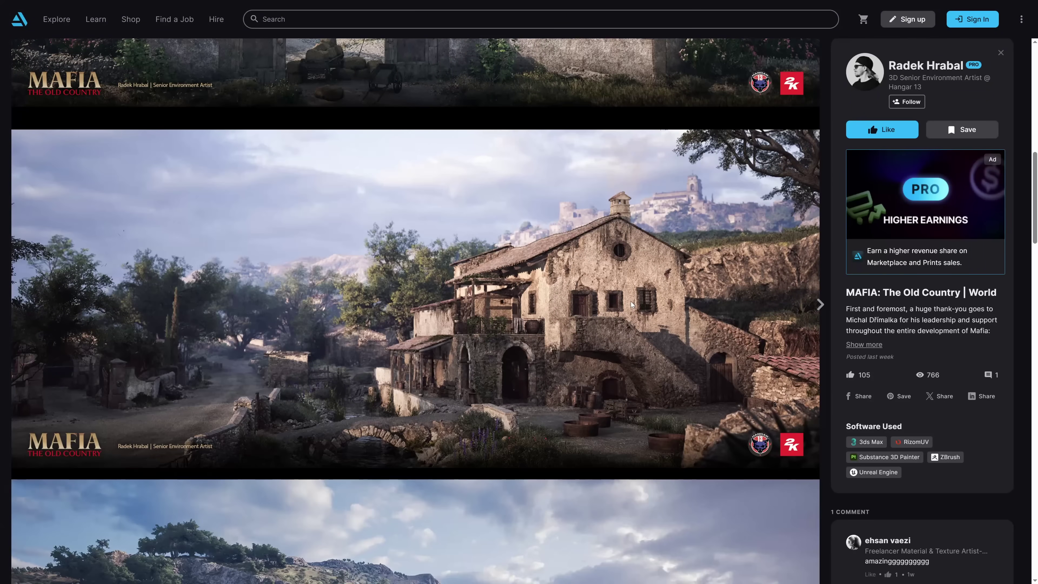
scroll(631, 302, down, 6)
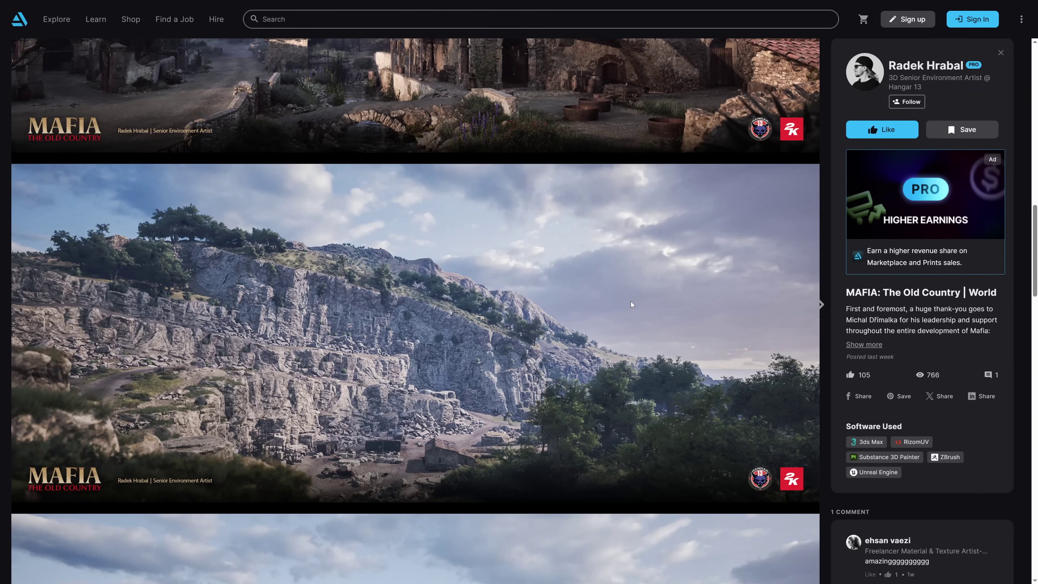
scroll(632, 305, down, 8)
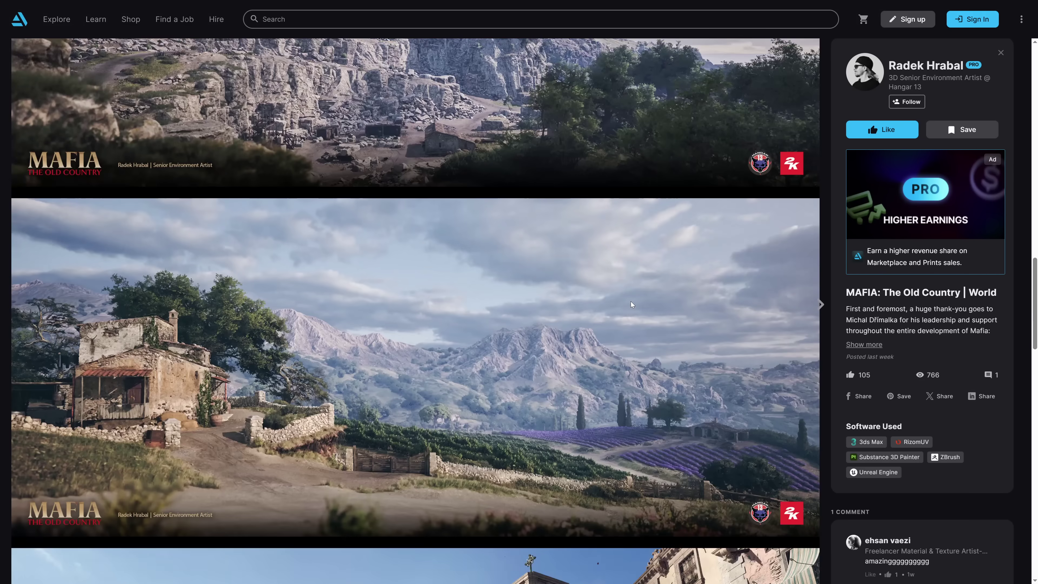
scroll(631, 302, down, 8)
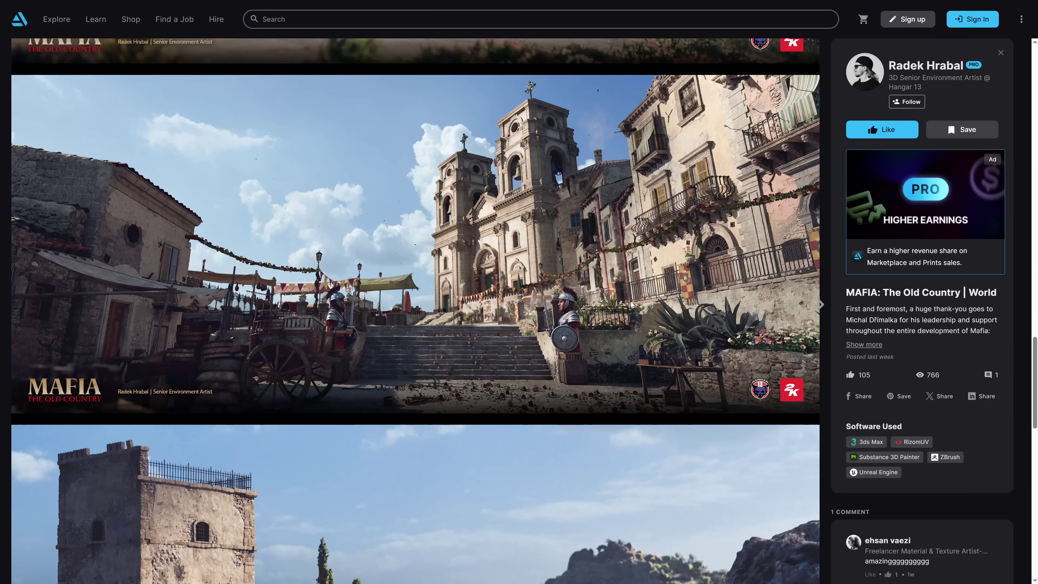
scroll(631, 303, down, 6)
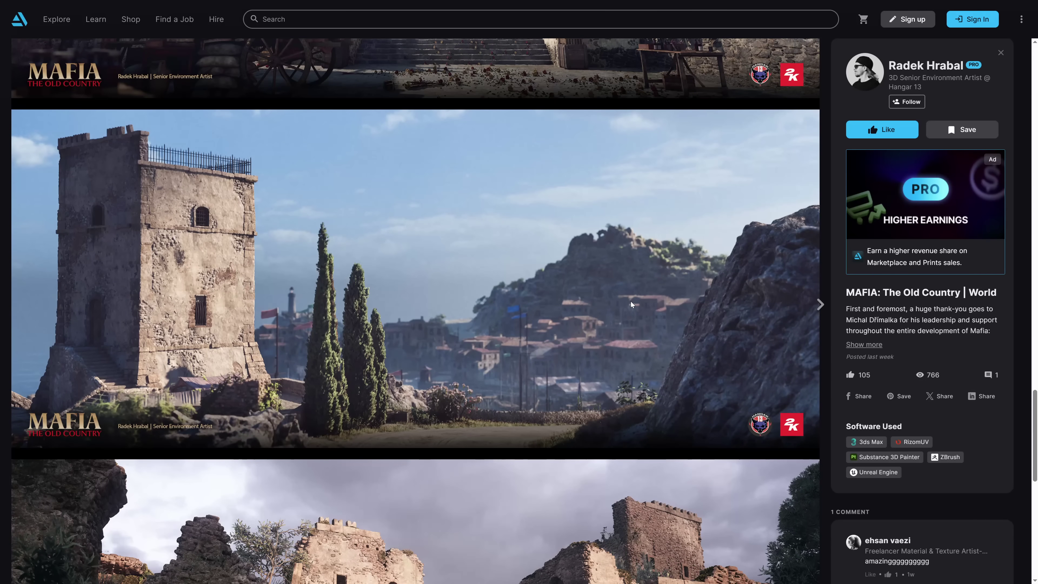
scroll(632, 301, down, 8)
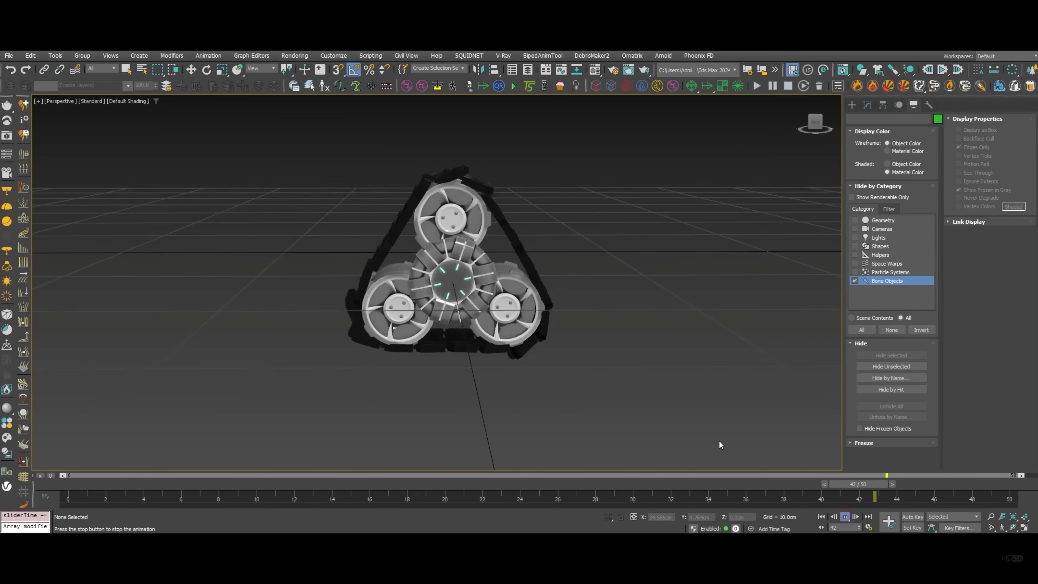
Halt the track rig at frame 19, select Estera021, and scrub its animation to frame 27
alt+middle_drag(598, 341, 682, 334)
click(533, 291)
alt+middle_drag(533, 291, 489, 391)
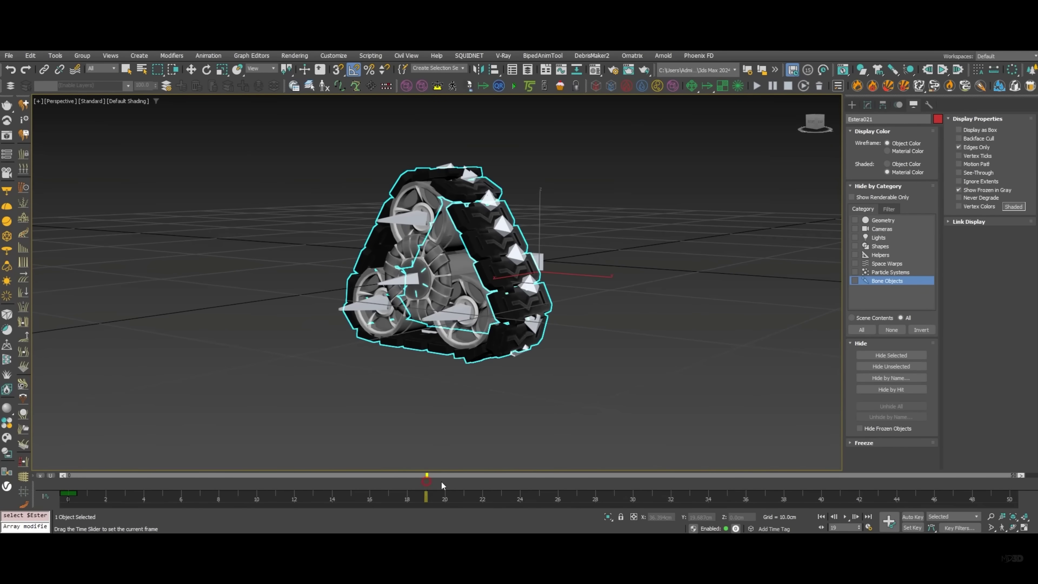
drag(460, 485, 616, 483)
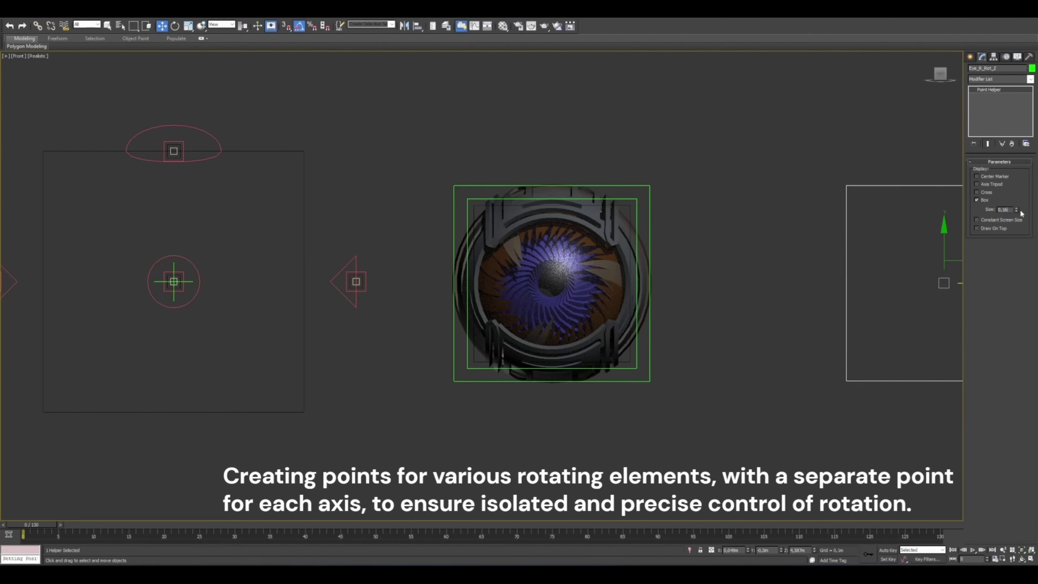
Raise Helmet_R_Ctrl along Y to shut the faceplate, then frame the whole Bumblebee rig side-on
drag(298, 548, 315, 550)
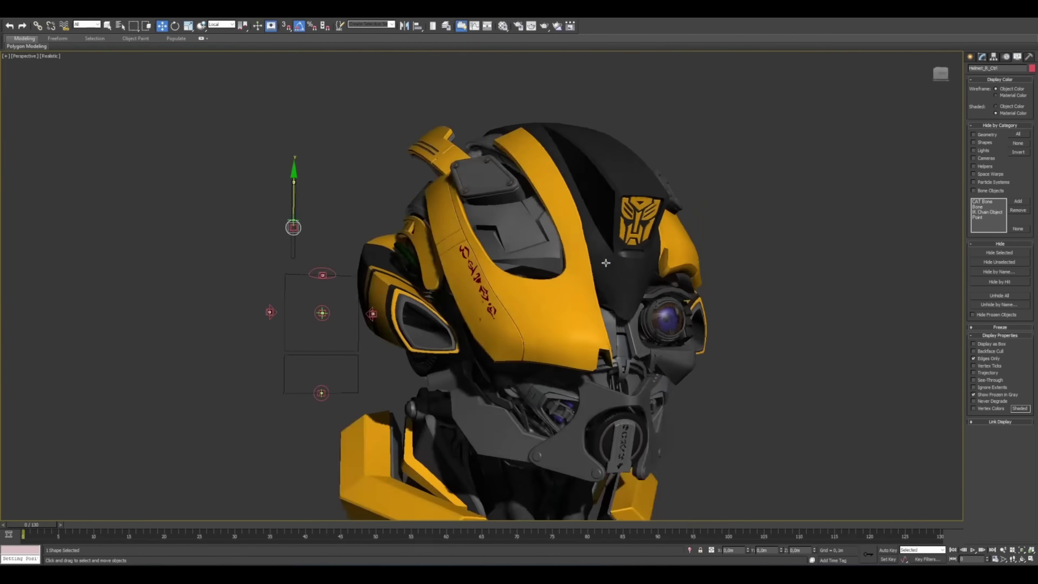
drag(295, 291, 295, 189)
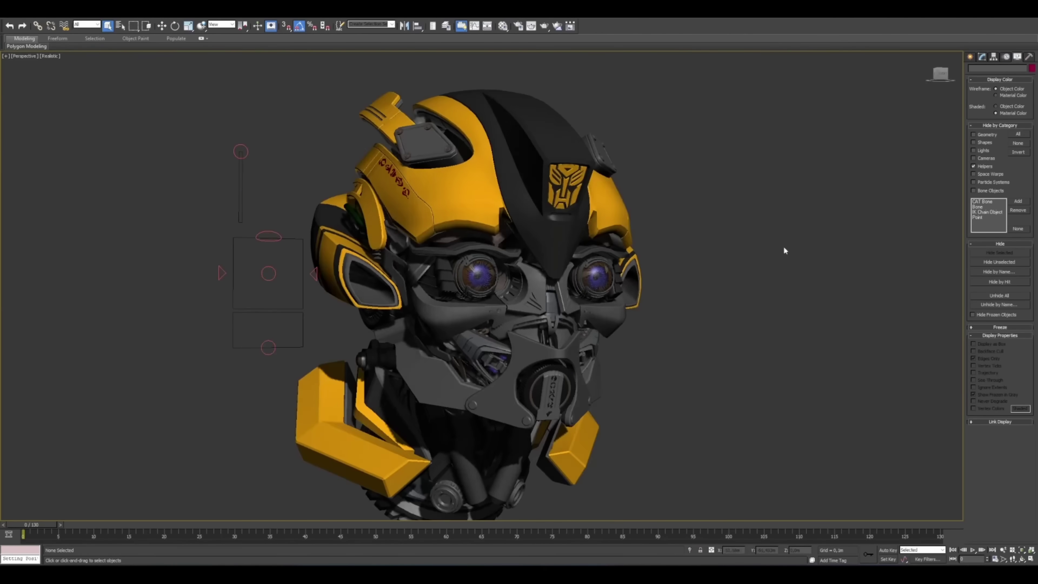
scroll(363, 202, up, 5)
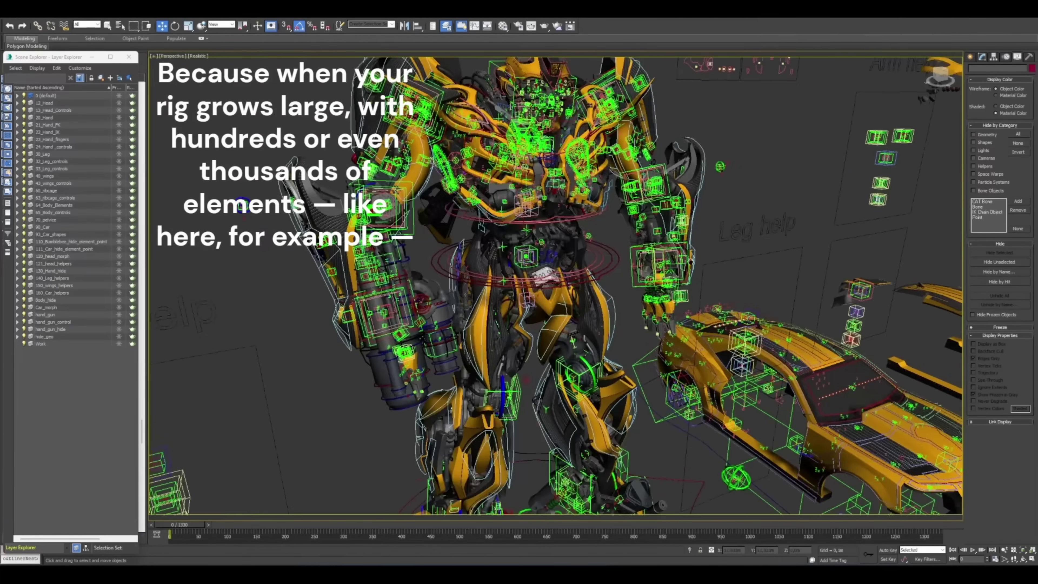
middle_drag(693, 289, 744, 262)
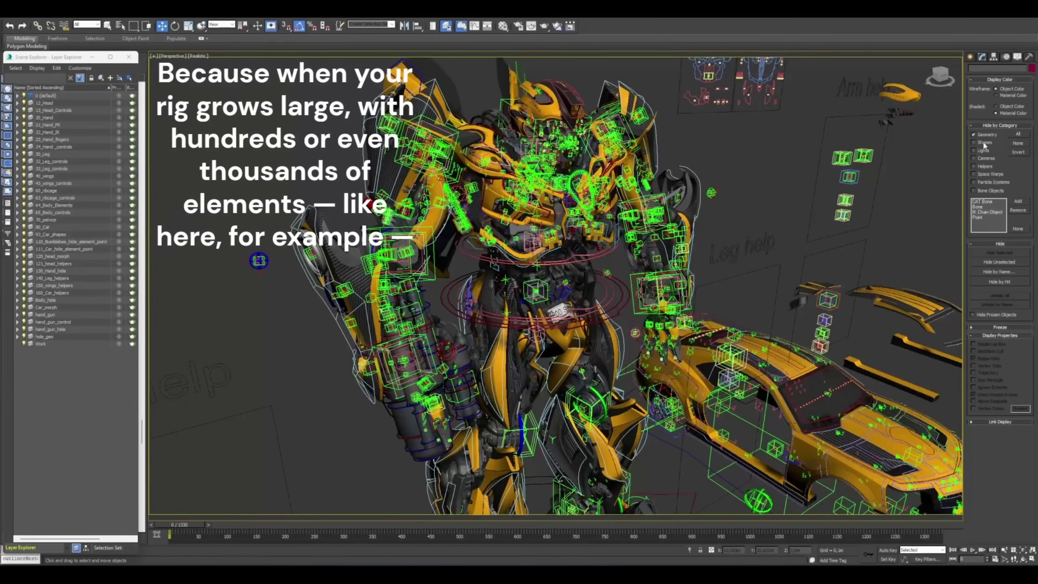
alt+middle_drag(769, 182, 829, 186)
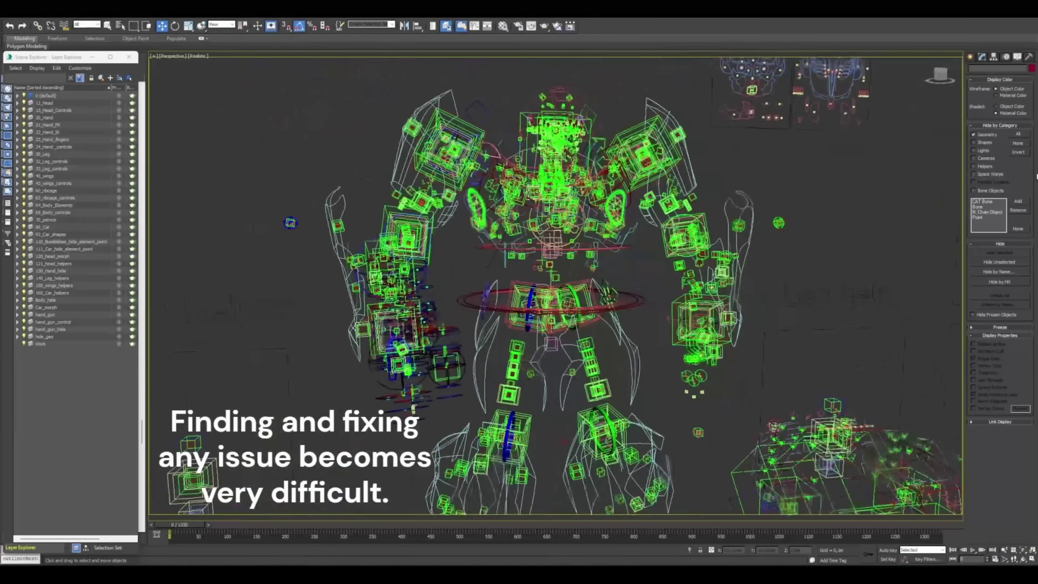